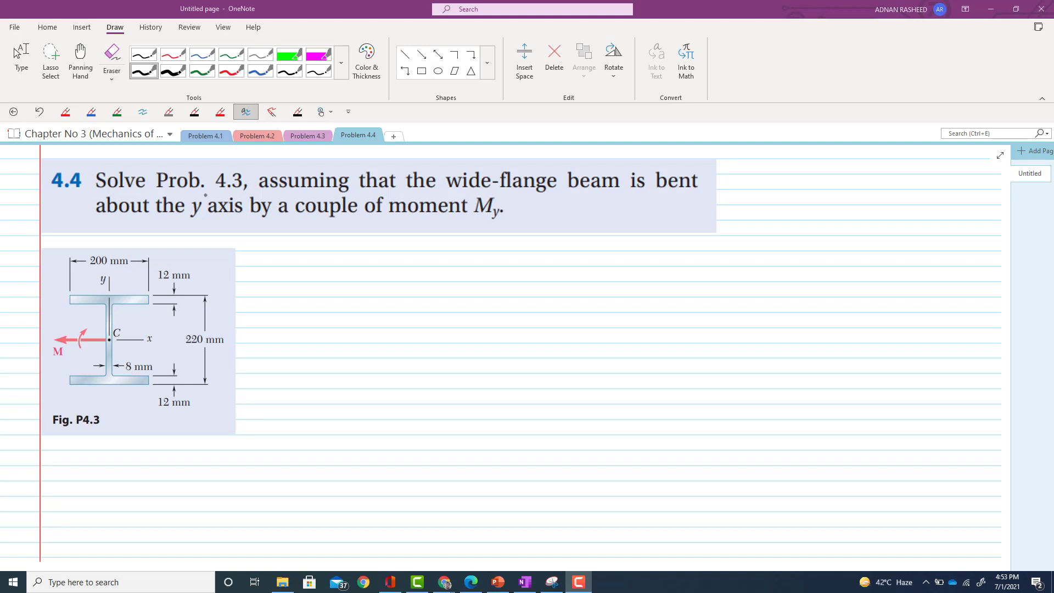
Review the Problem 4.3 page from the top, showing 155 MPa allowable stress and M = σI/c
{"action": "left_click", "coordinate": [309, 136]}
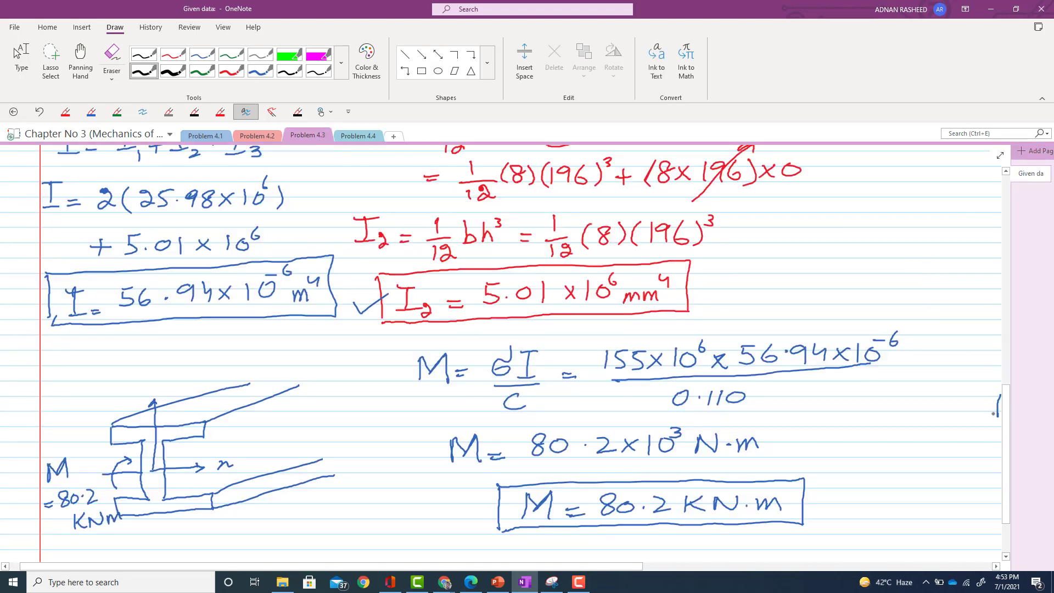
{"action": "left_click_drag", "start_coordinate": [1008, 418], "coordinate": [1026, 200]}
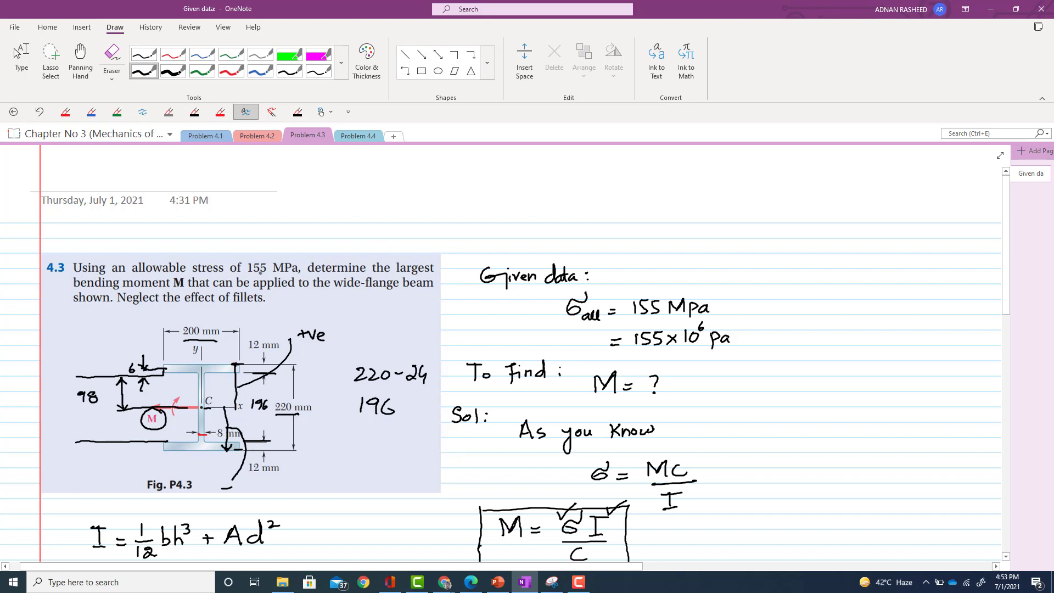
On the Problem 4.4 page, handwrite the heading 'Given data:'
{"action": "left_click", "coordinate": [358, 136]}
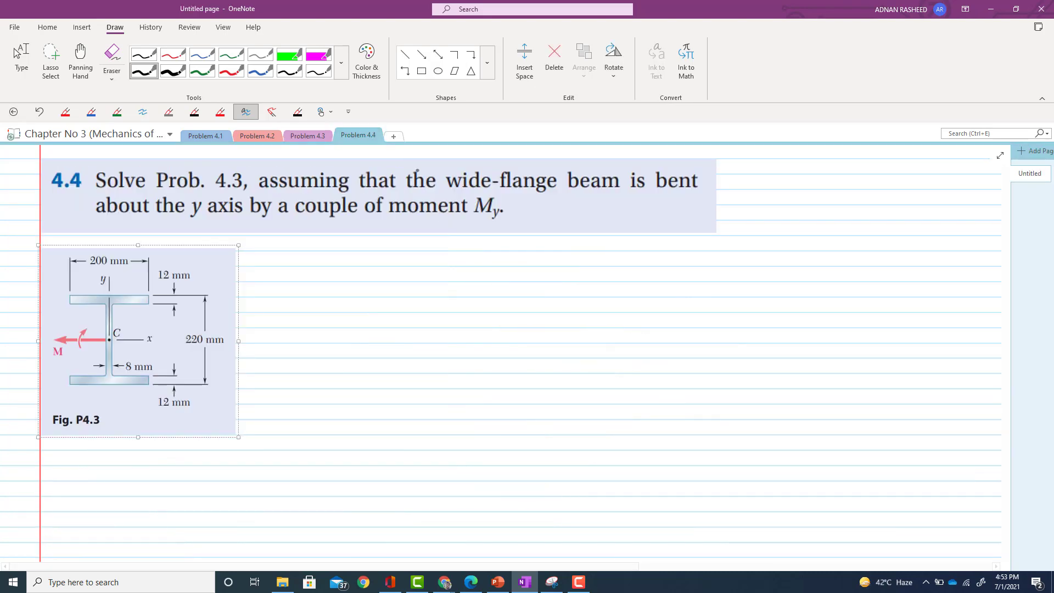
{"action": "mouse_move", "coordinate": [290, 245]}
{"action": "left_mouse_down"}
{"action": "mouse_move", "coordinate": [280, 251]}
{"action": "mouse_move", "coordinate": [339, 256]}
{"action": "left_mouse_up"}
{"action": "left_click", "coordinate": [310, 248]}
{"action": "mouse_move", "coordinate": [363, 249]}
{"action": "left_mouse_down"}
{"action": "mouse_move", "coordinate": [351, 257]}
{"action": "mouse_move", "coordinate": [382, 250]}
{"action": "left_mouse_up"}
{"action": "left_click", "coordinate": [398, 251]}
{"action": "mouse_move", "coordinate": [394, 247]}
{"action": "left_mouse_down"}
{"action": "mouse_move", "coordinate": [365, 276]}
{"action": "mouse_move", "coordinate": [369, 292]}
{"action": "left_mouse_up"}
{"action": "left_click", "coordinate": [404, 247]}
{"action": "left_click", "coordinate": [403, 254]}
Write σall = 155 Mpa = 155×10⁶ pa under the heading
{"action": "mouse_move", "coordinate": [376, 282]}
{"action": "left_mouse_down"}
{"action": "mouse_move", "coordinate": [380, 292]}
{"action": "mouse_move", "coordinate": [404, 280]}
{"action": "left_mouse_up"}
{"action": "mouse_move", "coordinate": [395, 287]}
{"action": "left_mouse_down"}
{"action": "mouse_move", "coordinate": [432, 283]}
{"action": "mouse_move", "coordinate": [442, 271]}
{"action": "left_mouse_up"}
{"action": "left_click_drag", "start_coordinate": [446, 272], "coordinate": [444, 285]}
{"action": "left_click_drag", "start_coordinate": [446, 271], "coordinate": [486, 289]}
{"action": "left_click", "coordinate": [466, 277]}
{"action": "left_click", "coordinate": [467, 284]}
{"action": "left_click_drag", "start_coordinate": [486, 274], "coordinate": [546, 281]}
{"action": "left_click_drag", "start_coordinate": [553, 268], "coordinate": [556, 282]}
{"action": "left_click_drag", "start_coordinate": [555, 268], "coordinate": [568, 274]}
{"action": "left_click_drag", "start_coordinate": [569, 275], "coordinate": [572, 282]}
{"action": "left_click_drag", "start_coordinate": [571, 269], "coordinate": [606, 280]}
{"action": "mouse_move", "coordinate": [618, 266]}
{"action": "left_mouse_down"}
{"action": "mouse_move", "coordinate": [639, 287]}
{"action": "mouse_move", "coordinate": [660, 281]}
{"action": "left_mouse_up"}
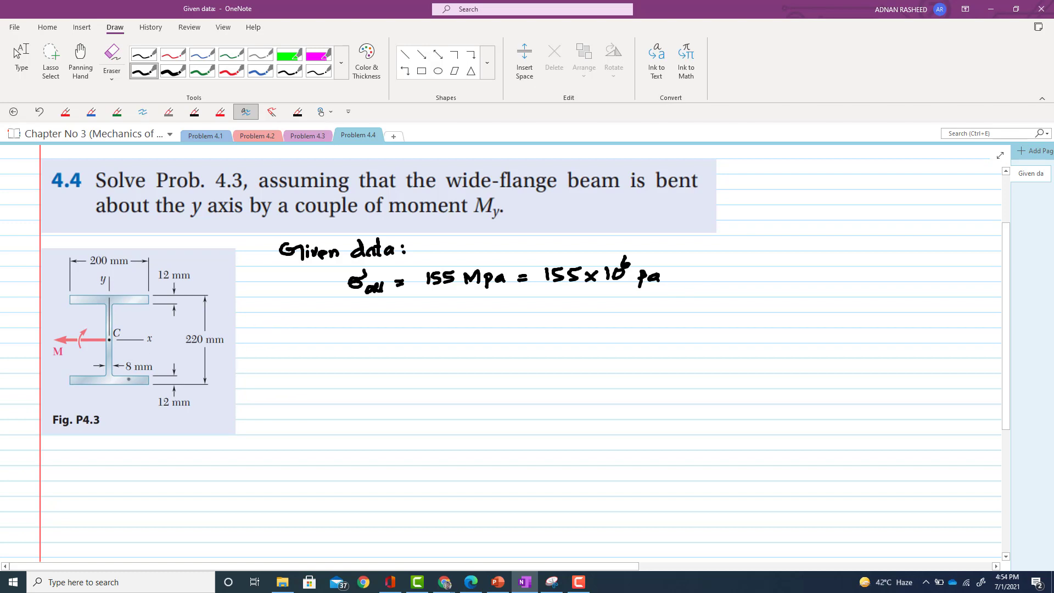
Write 'To Find: My = ?' below the given data
{"action": "mouse_move", "coordinate": [282, 311]}
{"action": "left_mouse_down"}
{"action": "mouse_move", "coordinate": [282, 329]}
{"action": "mouse_move", "coordinate": [286, 311]}
{"action": "mouse_move", "coordinate": [324, 311]}
{"action": "left_mouse_up"}
{"action": "mouse_move", "coordinate": [317, 312]}
{"action": "left_mouse_down"}
{"action": "mouse_move", "coordinate": [317, 330]}
{"action": "mouse_move", "coordinate": [323, 318]}
{"action": "left_mouse_up"}
{"action": "left_click_drag", "start_coordinate": [328, 318], "coordinate": [349, 325]}
{"action": "mouse_move", "coordinate": [352, 308]}
{"action": "left_mouse_down"}
{"action": "mouse_move", "coordinate": [352, 325]}
{"action": "mouse_move", "coordinate": [420, 346]}
{"action": "mouse_move", "coordinate": [430, 338]}
{"action": "mouse_move", "coordinate": [428, 360]}
{"action": "mouse_move", "coordinate": [451, 339]}
{"action": "mouse_move", "coordinate": [470, 339]}
{"action": "left_mouse_up"}
{"action": "left_click", "coordinate": [367, 314]}
{"action": "left_click", "coordinate": [367, 322]}
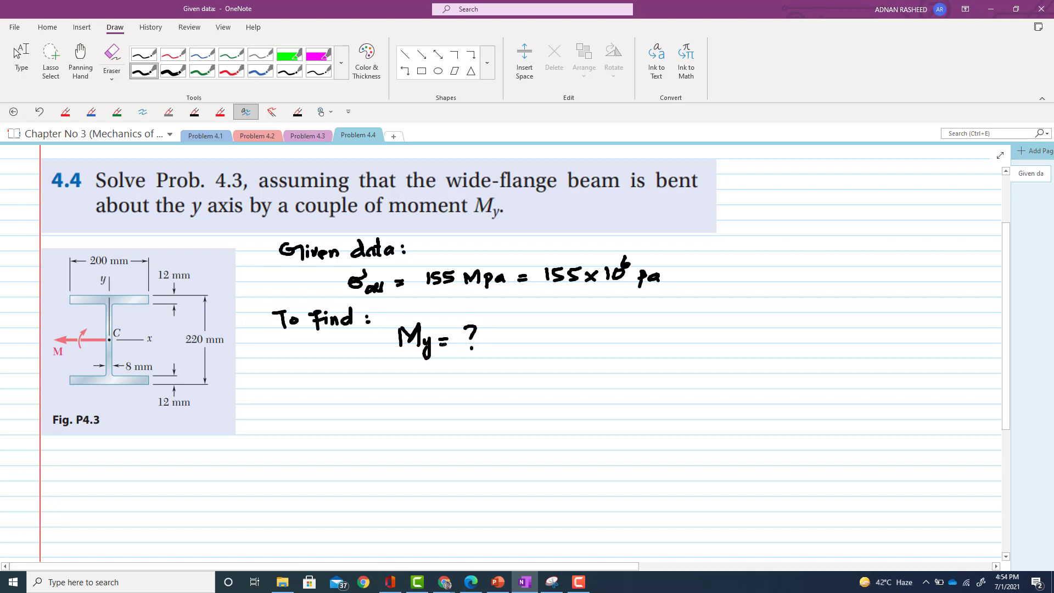
Write 'Sol:-' and start a beam sketch, undoing the misdrawn strokes
{"action": "mouse_move", "coordinate": [273, 369]}
{"action": "left_mouse_down"}
{"action": "mouse_move", "coordinate": [255, 389]}
{"action": "mouse_move", "coordinate": [282, 381]}
{"action": "mouse_move", "coordinate": [291, 389]}
{"action": "left_mouse_up"}
{"action": "mouse_move", "coordinate": [745, 296]}
{"action": "left_mouse_down"}
{"action": "mouse_move", "coordinate": [746, 316]}
{"action": "mouse_move", "coordinate": [815, 291]}
{"action": "mouse_move", "coordinate": [838, 310]}
{"action": "mouse_move", "coordinate": [803, 312]}
{"action": "mouse_move", "coordinate": [799, 360]}
{"action": "left_mouse_up"}
{"action": "mouse_move", "coordinate": [748, 317]}
{"action": "left_mouse_down"}
{"action": "mouse_move", "coordinate": [776, 316]}
{"action": "mouse_move", "coordinate": [790, 371]}
{"action": "left_mouse_up"}
{"action": "mouse_move", "coordinate": [804, 318]}
{"action": "left_mouse_down"}
{"action": "mouse_move", "coordinate": [807, 369]}
{"action": "mouse_move", "coordinate": [844, 359]}
{"action": "mouse_move", "coordinate": [840, 375]}
{"action": "left_mouse_up"}
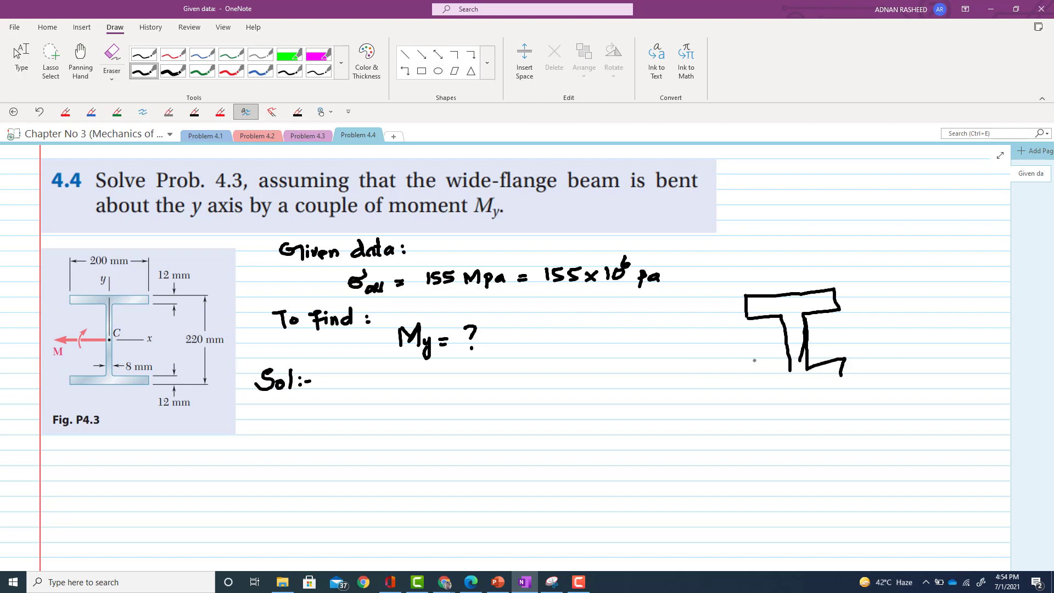
{"action": "key", "text": "ctrl+z"}
{"action": "key", "text": "ctrl+z"}
{"action": "key", "text": "ctrl+z"}
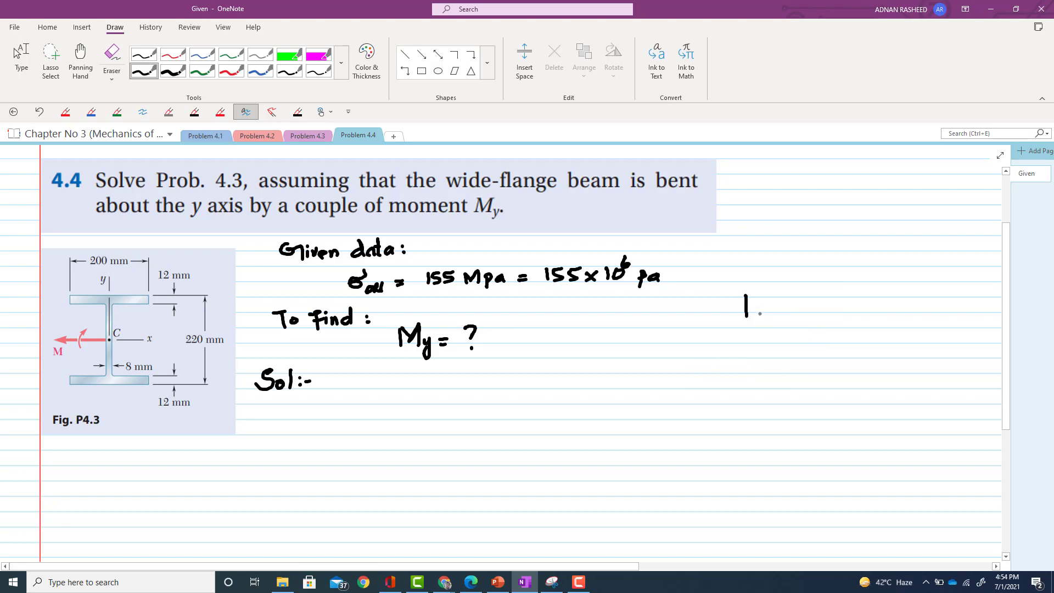
Redraw the I-beam in perspective with flanges, web and a vertical axis arrow
{"action": "mouse_move", "coordinate": [745, 295]}
{"action": "left_mouse_down"}
{"action": "mouse_move", "coordinate": [806, 295]}
{"action": "mouse_move", "coordinate": [825, 309]}
{"action": "mouse_move", "coordinate": [793, 321]}
{"action": "mouse_move", "coordinate": [793, 380]}
{"action": "left_mouse_up"}
{"action": "mouse_move", "coordinate": [746, 320]}
{"action": "left_mouse_down"}
{"action": "mouse_move", "coordinate": [776, 321]}
{"action": "mouse_move", "coordinate": [777, 373]}
{"action": "mouse_move", "coordinate": [749, 383]}
{"action": "mouse_move", "coordinate": [752, 400]}
{"action": "mouse_move", "coordinate": [832, 377]}
{"action": "mouse_move", "coordinate": [830, 398]}
{"action": "mouse_move", "coordinate": [750, 404]}
{"action": "left_mouse_up"}
{"action": "left_click_drag", "start_coordinate": [825, 292], "coordinate": [946, 263]}
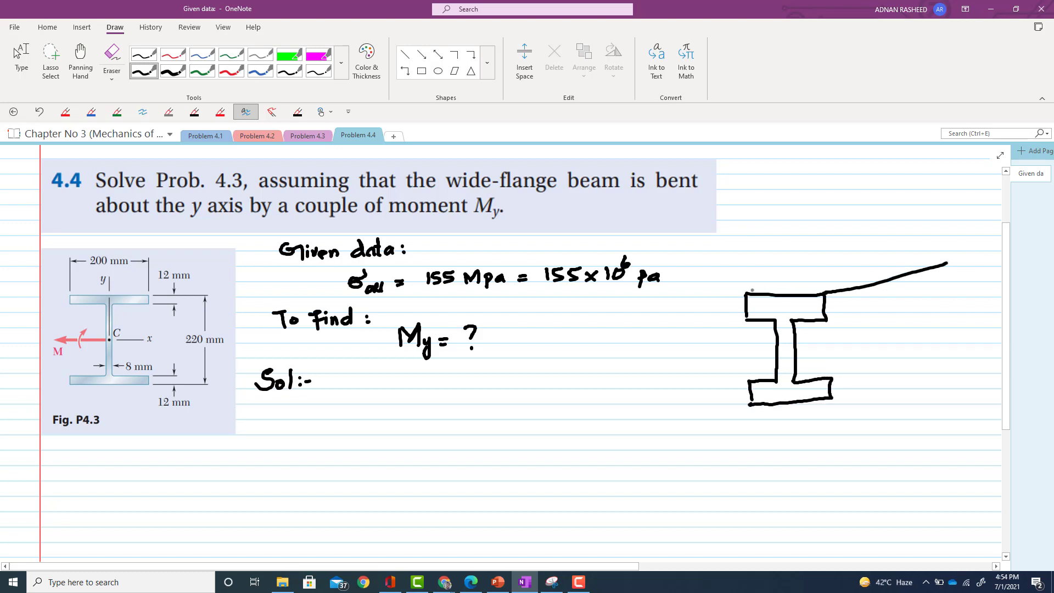
{"action": "left_click_drag", "start_coordinate": [745, 291], "coordinate": [894, 255]}
{"action": "left_click_drag", "start_coordinate": [832, 378], "coordinate": [945, 349]}
{"action": "left_click_drag", "start_coordinate": [831, 399], "coordinate": [955, 371]}
{"action": "mouse_move", "coordinate": [787, 352]}
{"action": "left_mouse_down"}
{"action": "mouse_move", "coordinate": [822, 357]}
{"action": "mouse_move", "coordinate": [846, 338]}
{"action": "mouse_move", "coordinate": [784, 324]}
{"action": "mouse_move", "coordinate": [778, 245]}
{"action": "mouse_move", "coordinate": [768, 254]}
{"action": "mouse_move", "coordinate": [786, 253]}
{"action": "mouse_move", "coordinate": [786, 229]}
{"action": "mouse_move", "coordinate": [788, 241]}
{"action": "left_mouse_up"}
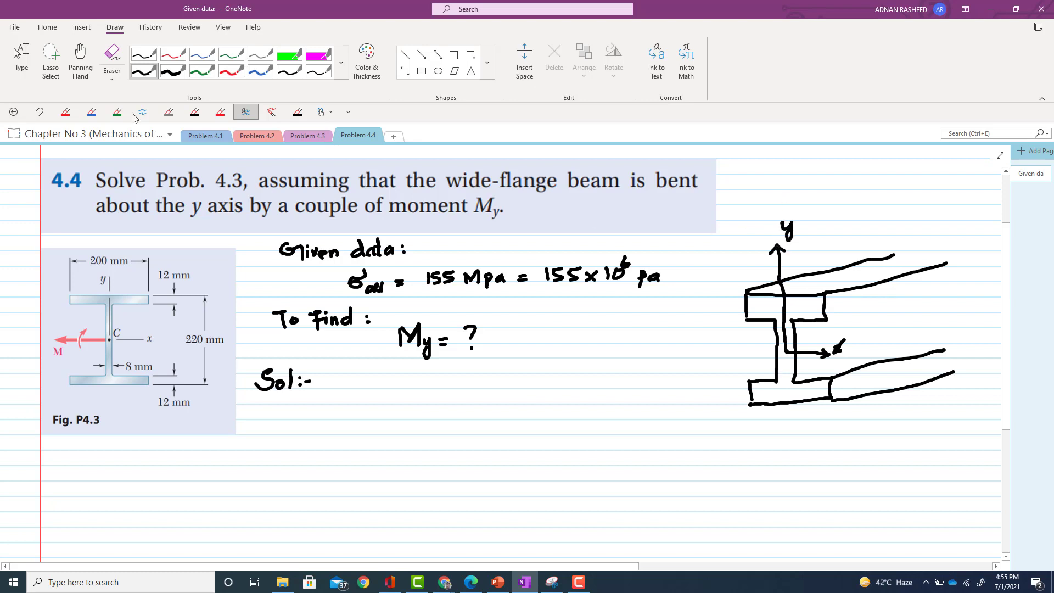
In red ink, add the z axis, a curled moment arrow and the My label to the beam
{"action": "left_click", "coordinate": [65, 112]}
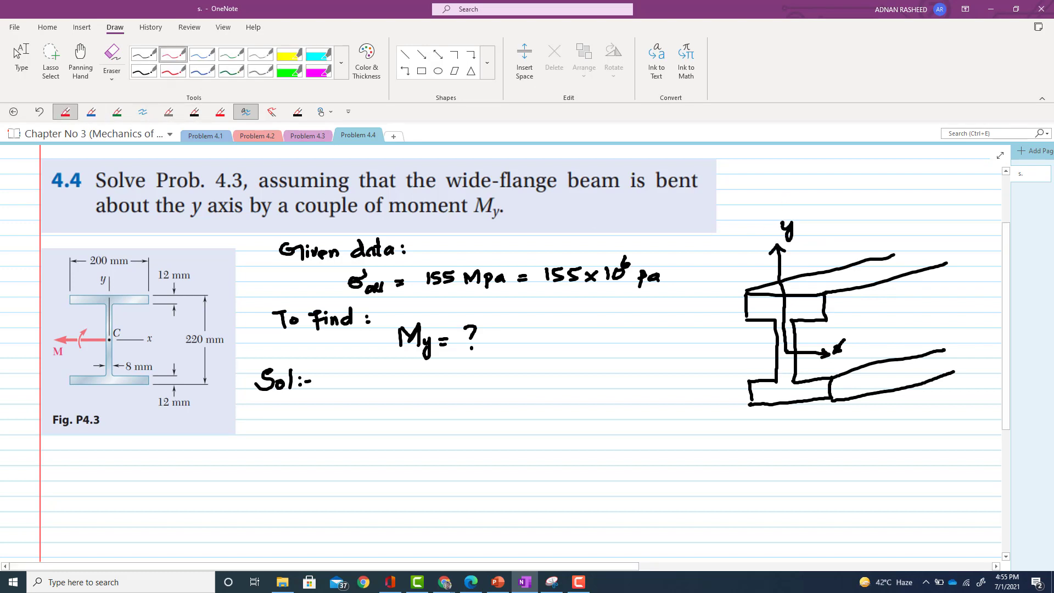
{"action": "mouse_move", "coordinate": [786, 352]}
{"action": "left_mouse_down"}
{"action": "mouse_move", "coordinate": [743, 376]}
{"action": "mouse_move", "coordinate": [723, 364]}
{"action": "mouse_move", "coordinate": [712, 378]}
{"action": "mouse_move", "coordinate": [722, 375]}
{"action": "left_mouse_up"}
{"action": "left_click_drag", "start_coordinate": [796, 303], "coordinate": [779, 311]}
{"action": "mouse_move", "coordinate": [706, 306]}
{"action": "left_mouse_down"}
{"action": "mouse_move", "coordinate": [732, 316]}
{"action": "mouse_move", "coordinate": [727, 332]}
{"action": "left_mouse_up"}
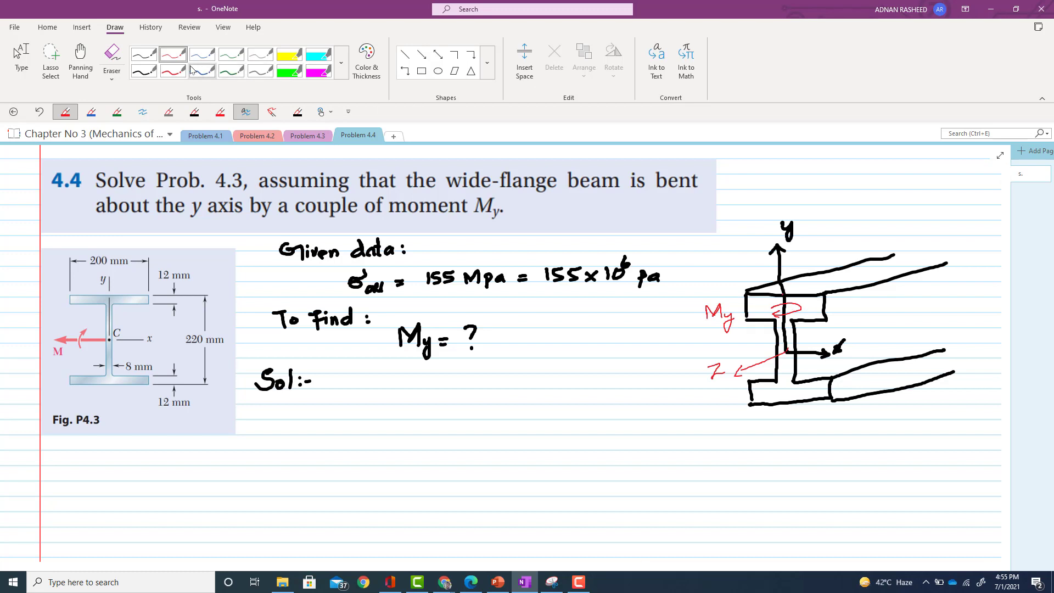
{"action": "left_click", "coordinate": [116, 111]}
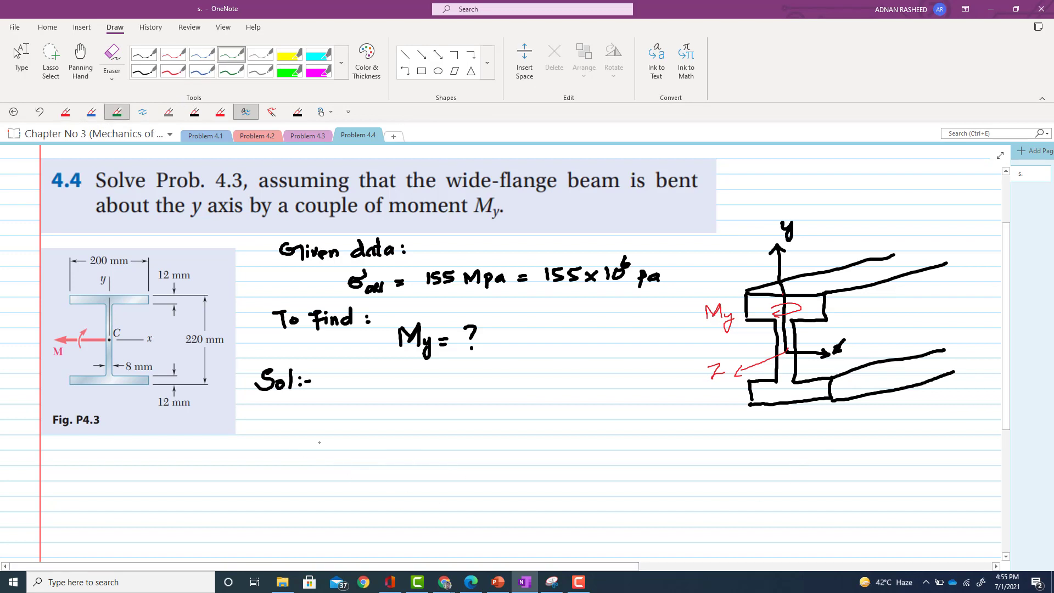
In green, draw the I cross-section with a vertical centreline labelled N.A
{"action": "mouse_move", "coordinate": [277, 434]}
{"action": "left_mouse_down"}
{"action": "mouse_move", "coordinate": [279, 458]}
{"action": "mouse_move", "coordinate": [314, 433]}
{"action": "mouse_move", "coordinate": [393, 429]}
{"action": "mouse_move", "coordinate": [394, 455]}
{"action": "mouse_move", "coordinate": [278, 463]}
{"action": "mouse_move", "coordinate": [331, 510]}
{"action": "mouse_move", "coordinate": [337, 542]}
{"action": "left_mouse_up"}
{"action": "left_click_drag", "start_coordinate": [350, 465], "coordinate": [355, 542]}
{"action": "mouse_move", "coordinate": [290, 545]}
{"action": "left_mouse_down"}
{"action": "mouse_move", "coordinate": [397, 530]}
{"action": "mouse_move", "coordinate": [418, 549]}
{"action": "mouse_move", "coordinate": [281, 557]}
{"action": "left_mouse_up"}
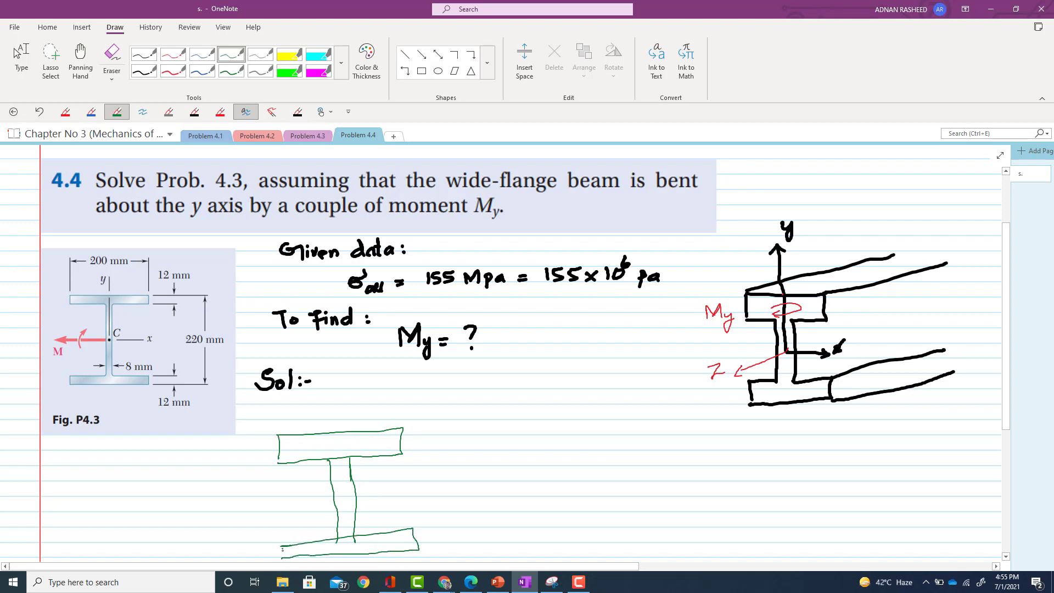
{"action": "left_click_drag", "start_coordinate": [338, 401], "coordinate": [351, 561]}
{"action": "scroll", "coordinate": [790, 403], "scroll_direction": "down", "scroll_amount": 3}
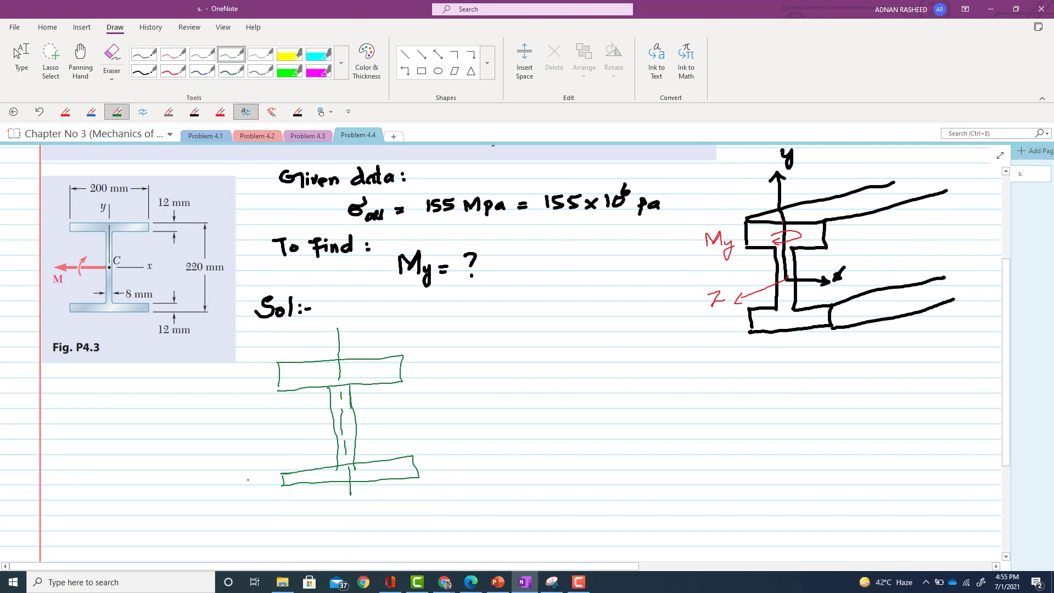
{"action": "mouse_move", "coordinate": [351, 502]}
{"action": "left_mouse_down"}
{"action": "mouse_move", "coordinate": [352, 534]}
{"action": "mouse_move", "coordinate": [375, 527]}
{"action": "mouse_move", "coordinate": [381, 541]}
{"action": "left_mouse_up"}
{"action": "left_click", "coordinate": [364, 538]}
Dimension the section with c = 100 and number its parts 1, 2 and 3
{"action": "mouse_move", "coordinate": [339, 334]}
{"action": "left_mouse_down"}
{"action": "mouse_move", "coordinate": [399, 331]}
{"action": "mouse_move", "coordinate": [404, 344]}
{"action": "left_mouse_up"}
{"action": "left_click_drag", "start_coordinate": [404, 361], "coordinate": [401, 380]}
{"action": "mouse_move", "coordinate": [374, 312]}
{"action": "left_mouse_down"}
{"action": "mouse_move", "coordinate": [384, 313]}
{"action": "mouse_move", "coordinate": [342, 318]}
{"action": "mouse_move", "coordinate": [354, 315]}
{"action": "left_mouse_up"}
{"action": "left_click_drag", "start_coordinate": [348, 319], "coordinate": [354, 318]}
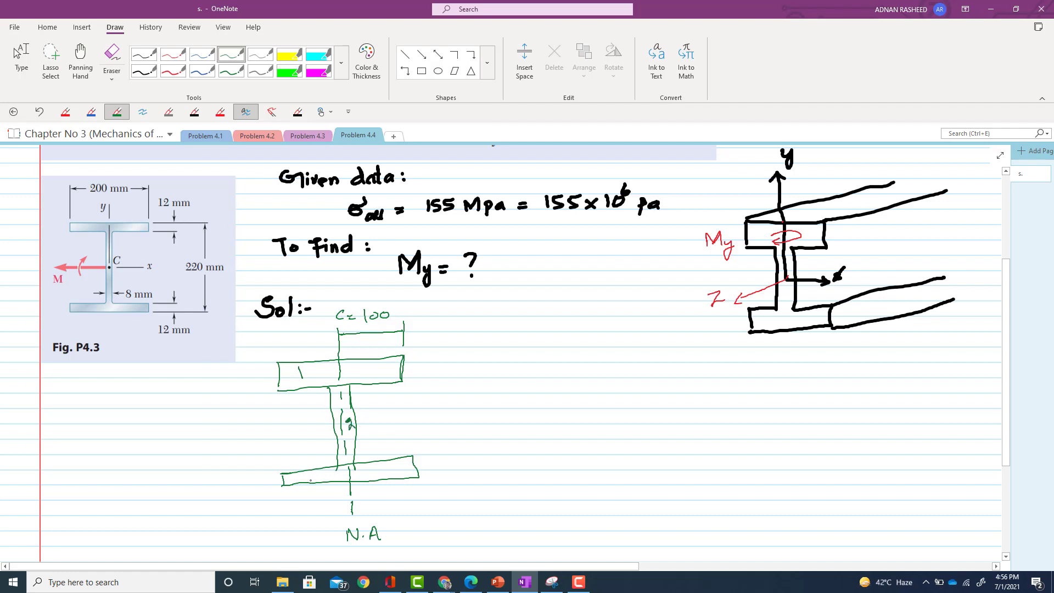
{"action": "left_click_drag", "start_coordinate": [313, 475], "coordinate": [316, 482]}
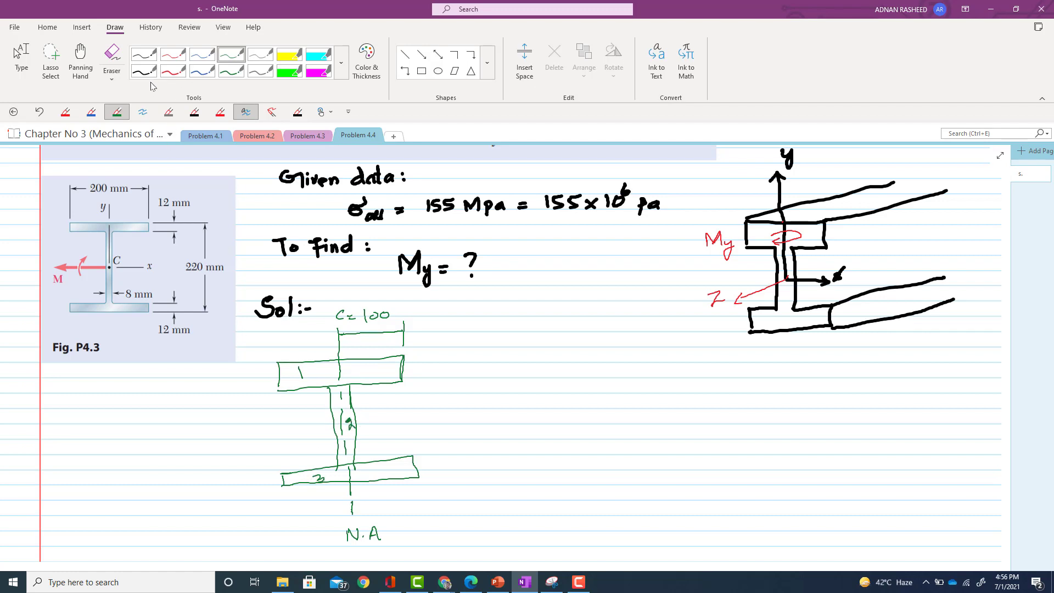
In black ink, write the flexure formula My = σI/c beside the section
{"action": "left_click", "coordinate": [195, 112]}
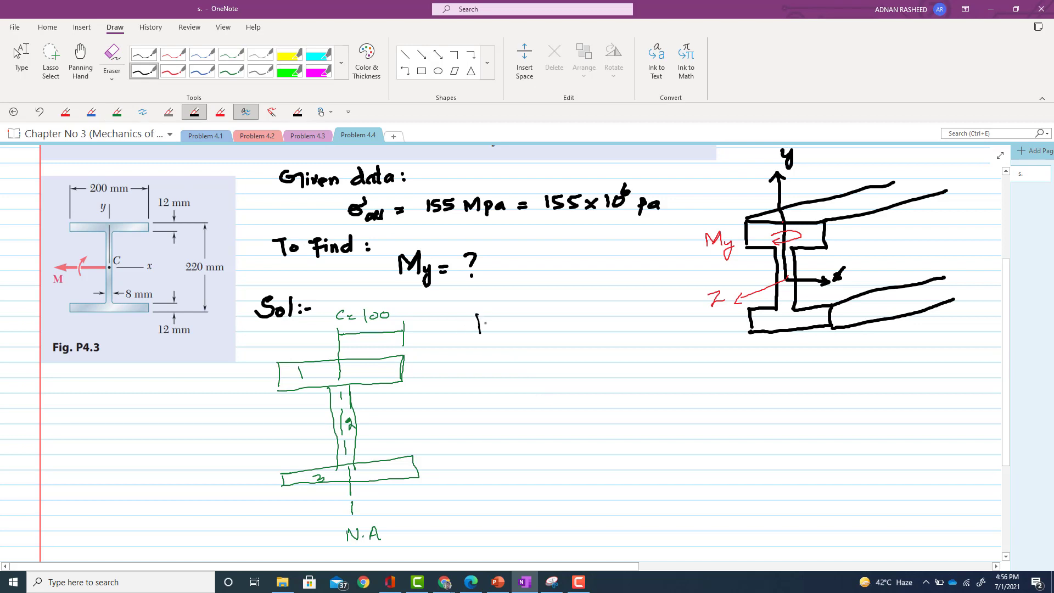
{"action": "mouse_move", "coordinate": [488, 325]}
{"action": "left_mouse_down"}
{"action": "mouse_move", "coordinate": [499, 310]}
{"action": "mouse_move", "coordinate": [510, 349]}
{"action": "mouse_move", "coordinate": [534, 323]}
{"action": "left_mouse_up"}
{"action": "left_click_drag", "start_coordinate": [522, 334], "coordinate": [535, 331]}
{"action": "mouse_move", "coordinate": [565, 300]}
{"action": "left_mouse_down"}
{"action": "mouse_move", "coordinate": [565, 325]}
{"action": "mouse_move", "coordinate": [606, 325]}
{"action": "mouse_move", "coordinate": [605, 306]}
{"action": "left_mouse_up"}
{"action": "mouse_move", "coordinate": [562, 340]}
{"action": "left_mouse_down"}
{"action": "mouse_move", "coordinate": [609, 331]}
{"action": "mouse_move", "coordinate": [595, 359]}
{"action": "left_mouse_up"}
Write I = I1 + I2 + I3 and begin the I1 = line below it
{"action": "mouse_move", "coordinate": [489, 384]}
{"action": "left_mouse_down"}
{"action": "mouse_move", "coordinate": [490, 406]}
{"action": "mouse_move", "coordinate": [503, 405]}
{"action": "mouse_move", "coordinate": [500, 382]}
{"action": "mouse_move", "coordinate": [557, 400]}
{"action": "left_mouse_up"}
{"action": "mouse_move", "coordinate": [551, 405]}
{"action": "left_mouse_down"}
{"action": "mouse_move", "coordinate": [565, 404]}
{"action": "mouse_move", "coordinate": [563, 380]}
{"action": "mouse_move", "coordinate": [596, 400]}
{"action": "left_mouse_up"}
{"action": "mouse_move", "coordinate": [590, 394]}
{"action": "left_mouse_down"}
{"action": "mouse_move", "coordinate": [636, 399]}
{"action": "mouse_move", "coordinate": [627, 376]}
{"action": "mouse_move", "coordinate": [650, 405]}
{"action": "mouse_move", "coordinate": [679, 387]}
{"action": "left_mouse_up"}
{"action": "mouse_move", "coordinate": [669, 382]}
{"action": "left_mouse_down"}
{"action": "mouse_move", "coordinate": [670, 393]}
{"action": "mouse_move", "coordinate": [708, 396]}
{"action": "mouse_move", "coordinate": [705, 373]}
{"action": "mouse_move", "coordinate": [713, 402]}
{"action": "left_mouse_up"}
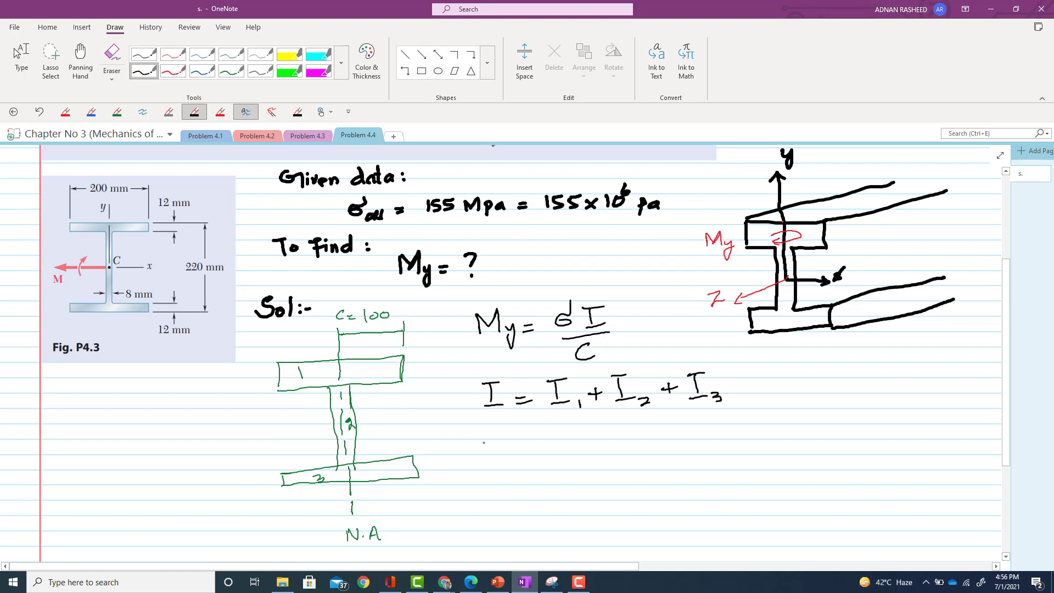
{"action": "mouse_move", "coordinate": [462, 438]}
{"action": "left_mouse_down"}
{"action": "mouse_move", "coordinate": [464, 456]}
{"action": "mouse_move", "coordinate": [474, 455]}
{"action": "mouse_move", "coordinate": [473, 437]}
{"action": "mouse_move", "coordinate": [477, 465]}
{"action": "mouse_move", "coordinate": [496, 452]}
{"action": "left_mouse_up"}
{"action": "left_click_drag", "start_coordinate": [488, 458], "coordinate": [497, 457]}
{"action": "mouse_move", "coordinate": [277, 364]}
{"action": "left_mouse_down"}
{"action": "mouse_move", "coordinate": [279, 386]}
{"action": "mouse_move", "coordinate": [316, 364]}
{"action": "mouse_move", "coordinate": [401, 355]}
{"action": "mouse_move", "coordinate": [403, 384]}
{"action": "mouse_move", "coordinate": [278, 391]}
{"action": "left_mouse_up"}
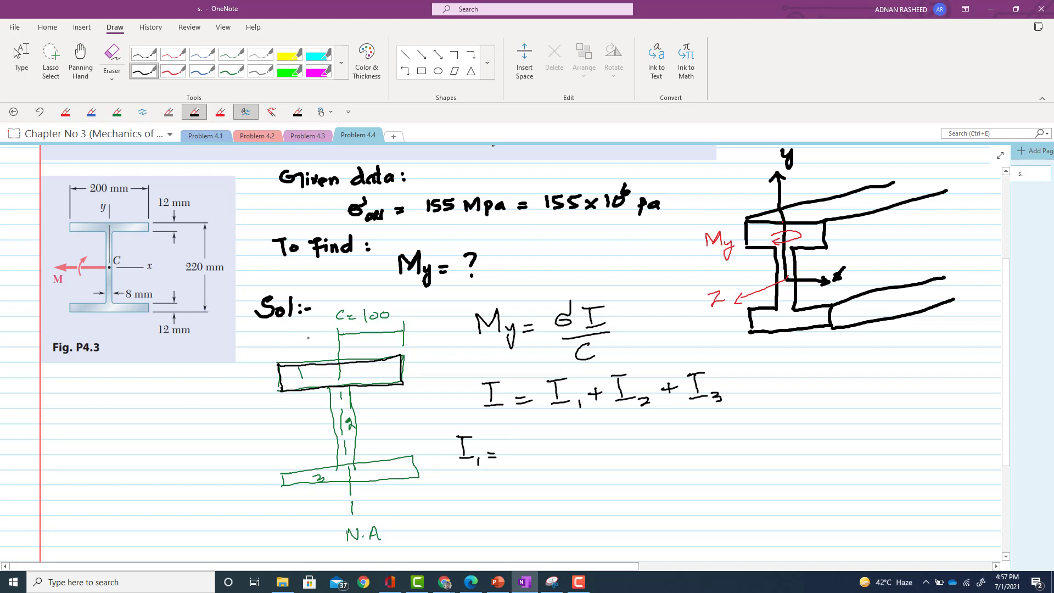
Dimension the top flange on the sketch with its 12 thickness and width arrows
{"action": "mouse_move", "coordinate": [411, 355]}
{"action": "left_mouse_down"}
{"action": "mouse_move", "coordinate": [430, 354]}
{"action": "mouse_move", "coordinate": [423, 380]}
{"action": "mouse_move", "coordinate": [432, 379]}
{"action": "mouse_move", "coordinate": [420, 354]}
{"action": "left_mouse_up"}
{"action": "left_click_drag", "start_coordinate": [426, 404], "coordinate": [439, 373]}
{"action": "left_click_drag", "start_coordinate": [442, 366], "coordinate": [453, 373]}
{"action": "left_click_drag", "start_coordinate": [339, 365], "coordinate": [400, 357]}
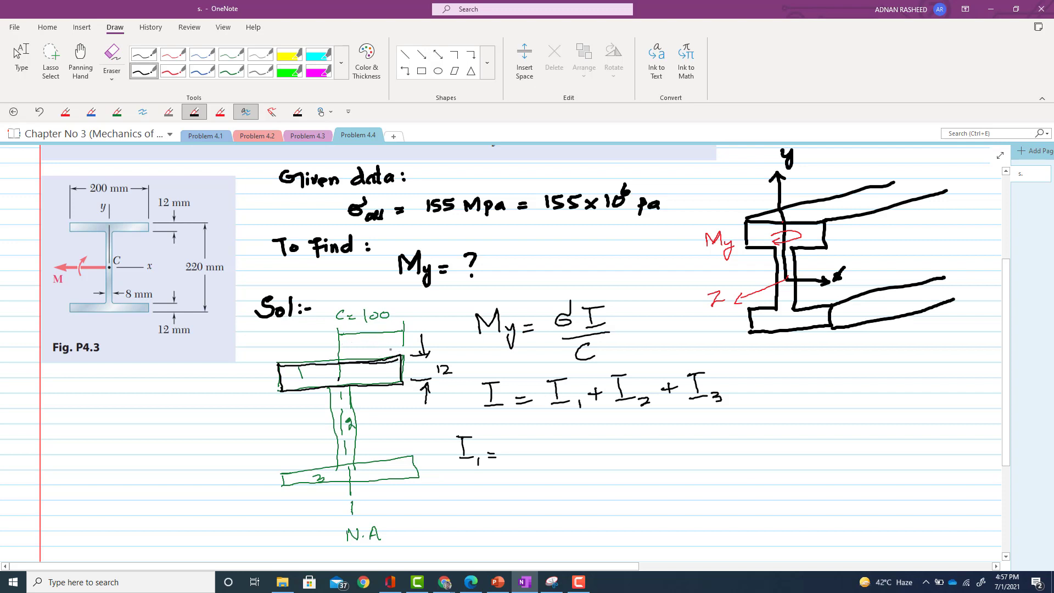
{"action": "mouse_move", "coordinate": [276, 331]}
{"action": "left_mouse_down"}
{"action": "mouse_move", "coordinate": [274, 358]}
{"action": "mouse_move", "coordinate": [309, 343]}
{"action": "mouse_move", "coordinate": [402, 345]}
{"action": "mouse_move", "coordinate": [393, 350]}
{"action": "left_mouse_up"}
{"action": "mouse_move", "coordinate": [290, 333]}
{"action": "left_mouse_down"}
{"action": "mouse_move", "coordinate": [287, 348]}
{"action": "mouse_move", "coordinate": [321, 331]}
{"action": "left_mouse_up"}
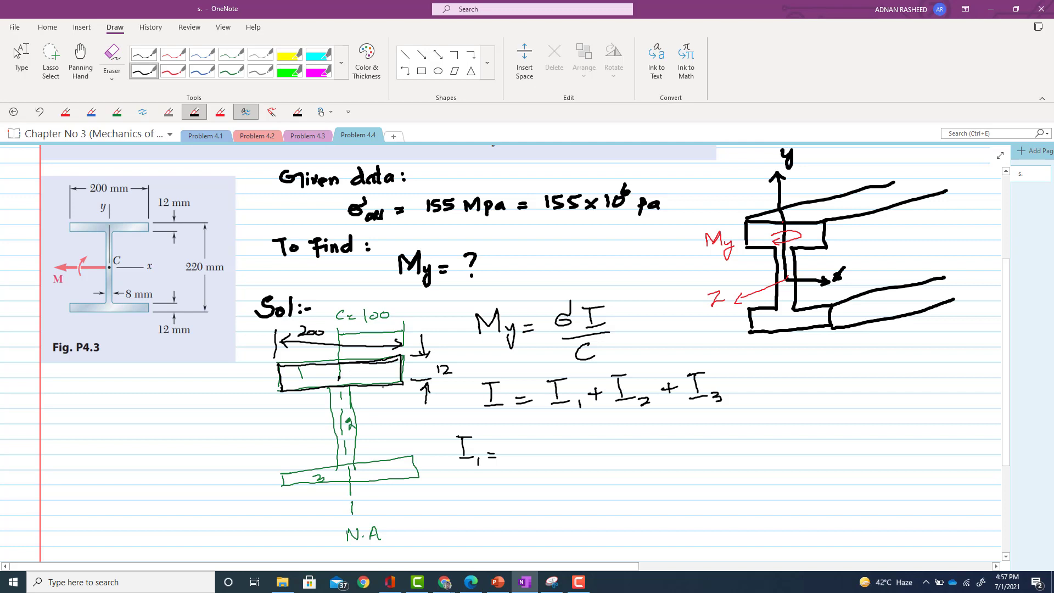
Write I1 = 1/12 bh³ + Ad², marking the Ad² term as zero
{"action": "mouse_move", "coordinate": [509, 454]}
{"action": "left_mouse_down"}
{"action": "mouse_move", "coordinate": [541, 448]}
{"action": "mouse_move", "coordinate": [512, 474]}
{"action": "mouse_move", "coordinate": [532, 475]}
{"action": "left_mouse_up"}
{"action": "left_click_drag", "start_coordinate": [549, 432], "coordinate": [558, 451]}
{"action": "mouse_move", "coordinate": [565, 433]}
{"action": "left_mouse_down"}
{"action": "mouse_move", "coordinate": [565, 451]}
{"action": "mouse_move", "coordinate": [580, 440]}
{"action": "mouse_move", "coordinate": [612, 446]}
{"action": "left_mouse_up"}
{"action": "mouse_move", "coordinate": [602, 438]}
{"action": "left_mouse_down"}
{"action": "mouse_move", "coordinate": [602, 455]}
{"action": "mouse_move", "coordinate": [630, 431]}
{"action": "mouse_move", "coordinate": [635, 452]}
{"action": "left_mouse_up"}
{"action": "left_click_drag", "start_coordinate": [622, 444], "coordinate": [655, 450]}
{"action": "mouse_move", "coordinate": [658, 425]}
{"action": "left_mouse_down"}
{"action": "mouse_move", "coordinate": [659, 450]}
{"action": "mouse_move", "coordinate": [682, 432]}
{"action": "left_mouse_up"}
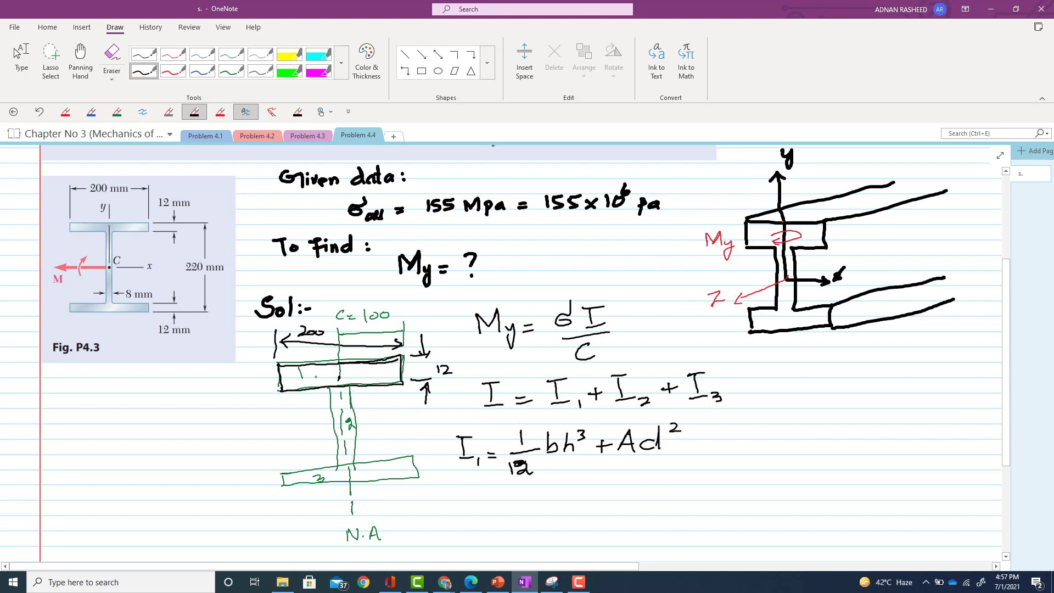
{"action": "left_click_drag", "start_coordinate": [341, 359], "coordinate": [343, 385]}
{"action": "mouse_move", "coordinate": [648, 421]}
{"action": "left_mouse_down"}
{"action": "mouse_move", "coordinate": [619, 457]}
{"action": "mouse_move", "coordinate": [669, 409]}
{"action": "left_mouse_up"}
Substitute values to get I1 = 1/12 × 12 × (200)³
{"action": "left_click_drag", "start_coordinate": [511, 505], "coordinate": [511, 513]}
{"action": "mouse_move", "coordinate": [504, 513]}
{"action": "left_mouse_down"}
{"action": "mouse_move", "coordinate": [517, 512]}
{"action": "mouse_move", "coordinate": [522, 492]}
{"action": "mouse_move", "coordinate": [559, 507]}
{"action": "left_mouse_up"}
{"action": "mouse_move", "coordinate": [581, 482]}
{"action": "left_mouse_down"}
{"action": "mouse_move", "coordinate": [596, 503]}
{"action": "mouse_move", "coordinate": [581, 522]}
{"action": "left_mouse_up"}
{"action": "mouse_move", "coordinate": [592, 510]}
{"action": "left_mouse_down"}
{"action": "mouse_move", "coordinate": [605, 518]}
{"action": "mouse_move", "coordinate": [638, 507]}
{"action": "left_mouse_up"}
{"action": "mouse_move", "coordinate": [642, 481]}
{"action": "left_mouse_down"}
{"action": "mouse_move", "coordinate": [641, 492]}
{"action": "mouse_move", "coordinate": [680, 492]}
{"action": "left_mouse_up"}
{"action": "mouse_move", "coordinate": [668, 499]}
{"action": "left_mouse_down"}
{"action": "mouse_move", "coordinate": [718, 493]}
{"action": "mouse_move", "coordinate": [699, 518]}
{"action": "left_mouse_up"}
{"action": "left_click", "coordinate": [699, 502]}
{"action": "left_click_drag", "start_coordinate": [704, 508], "coordinate": [723, 517]}
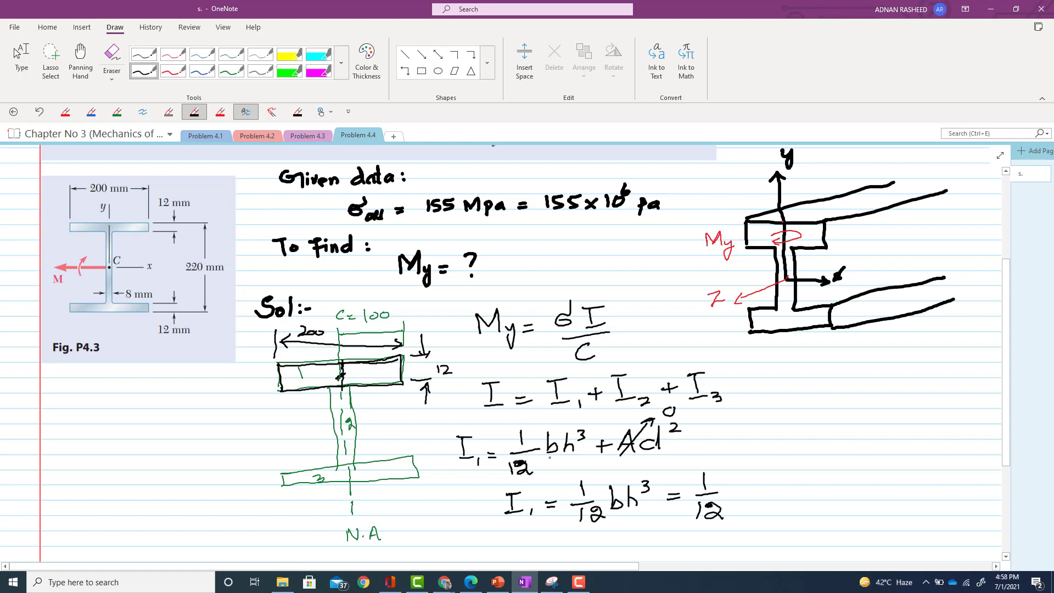
{"action": "left_click_drag", "start_coordinate": [546, 456], "coordinate": [556, 458]}
{"action": "mouse_move", "coordinate": [450, 356]}
{"action": "left_mouse_down"}
{"action": "mouse_move", "coordinate": [437, 361]}
{"action": "mouse_move", "coordinate": [459, 363]}
{"action": "left_mouse_up"}
{"action": "mouse_move", "coordinate": [724, 483]}
{"action": "left_mouse_down"}
{"action": "mouse_move", "coordinate": [738, 495]}
{"action": "mouse_move", "coordinate": [726, 495]}
{"action": "mouse_move", "coordinate": [748, 492]}
{"action": "left_mouse_up"}
{"action": "mouse_move", "coordinate": [761, 474]}
{"action": "left_mouse_down"}
{"action": "mouse_move", "coordinate": [772, 494]}
{"action": "mouse_move", "coordinate": [786, 492]}
{"action": "left_mouse_up"}
{"action": "mouse_move", "coordinate": [786, 480]}
{"action": "left_mouse_down"}
{"action": "mouse_move", "coordinate": [774, 492]}
{"action": "mouse_move", "coordinate": [805, 495]}
{"action": "mouse_move", "coordinate": [820, 478]}
{"action": "mouse_move", "coordinate": [828, 493]}
{"action": "mouse_move", "coordinate": [847, 479]}
{"action": "mouse_move", "coordinate": [864, 493]}
{"action": "left_mouse_up"}
{"action": "left_click_drag", "start_coordinate": [877, 464], "coordinate": [877, 475]}
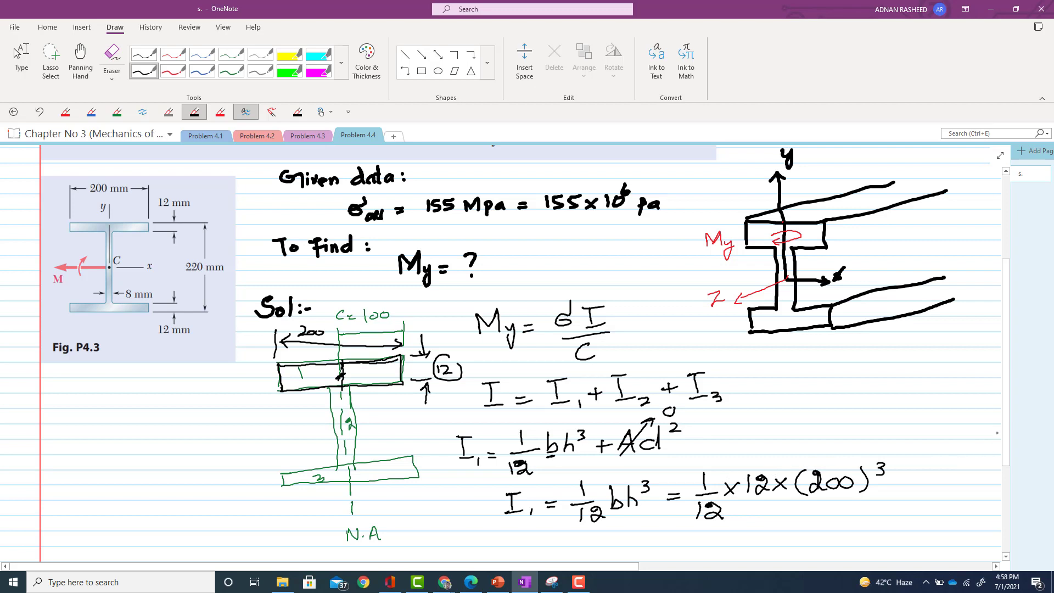
Write the result I1 = 8×10⁶ mm⁴ = I3 and box it
{"action": "scroll", "coordinate": [905, 463], "scroll_direction": "down", "scroll_amount": 3}
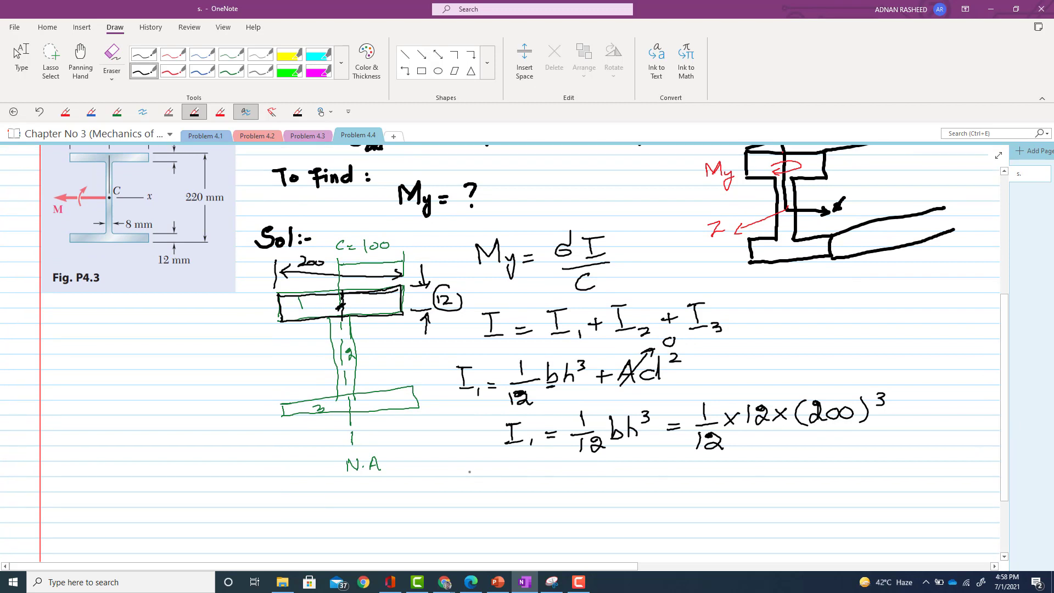
{"action": "left_click_drag", "start_coordinate": [472, 477], "coordinate": [472, 500]}
{"action": "mouse_move", "coordinate": [466, 500]}
{"action": "left_mouse_down"}
{"action": "mouse_move", "coordinate": [485, 500]}
{"action": "mouse_move", "coordinate": [484, 477]}
{"action": "mouse_move", "coordinate": [489, 507]}
{"action": "mouse_move", "coordinate": [516, 494]}
{"action": "left_mouse_up"}
{"action": "mouse_move", "coordinate": [505, 500]}
{"action": "left_mouse_down"}
{"action": "mouse_move", "coordinate": [551, 478]}
{"action": "mouse_move", "coordinate": [577, 495]}
{"action": "left_mouse_up"}
{"action": "mouse_move", "coordinate": [576, 482]}
{"action": "left_mouse_down"}
{"action": "mouse_move", "coordinate": [563, 495]}
{"action": "mouse_move", "coordinate": [590, 493]}
{"action": "left_mouse_up"}
{"action": "mouse_move", "coordinate": [609, 481]}
{"action": "left_mouse_down"}
{"action": "mouse_move", "coordinate": [603, 490]}
{"action": "mouse_move", "coordinate": [620, 475]}
{"action": "left_mouse_up"}
{"action": "mouse_move", "coordinate": [633, 485]}
{"action": "left_mouse_down"}
{"action": "mouse_move", "coordinate": [636, 495]}
{"action": "mouse_move", "coordinate": [664, 485]}
{"action": "mouse_move", "coordinate": [672, 493]}
{"action": "mouse_move", "coordinate": [686, 474]}
{"action": "left_mouse_up"}
{"action": "mouse_move", "coordinate": [683, 469]}
{"action": "left_mouse_down"}
{"action": "mouse_move", "coordinate": [719, 489]}
{"action": "mouse_move", "coordinate": [760, 490]}
{"action": "mouse_move", "coordinate": [763, 470]}
{"action": "mouse_move", "coordinate": [763, 495]}
{"action": "left_mouse_up"}
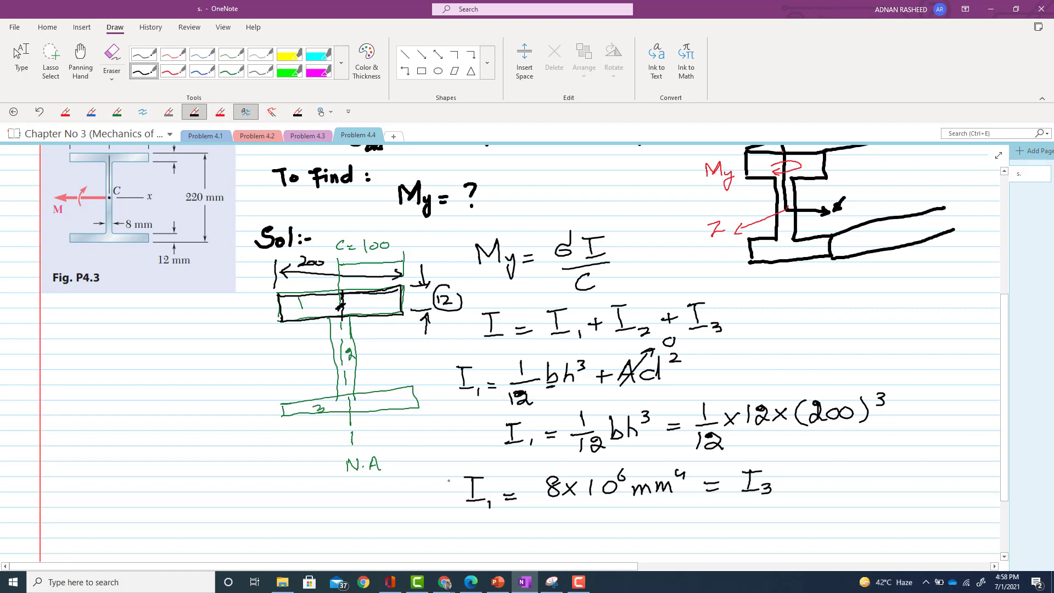
{"action": "mouse_move", "coordinate": [448, 467]}
{"action": "left_mouse_down"}
{"action": "mouse_move", "coordinate": [453, 511]}
{"action": "mouse_move", "coordinate": [497, 461]}
{"action": "mouse_move", "coordinate": [695, 455]}
{"action": "mouse_move", "coordinate": [791, 466]}
{"action": "mouse_move", "coordinate": [778, 502]}
{"action": "mouse_move", "coordinate": [455, 515]}
{"action": "left_mouse_up"}
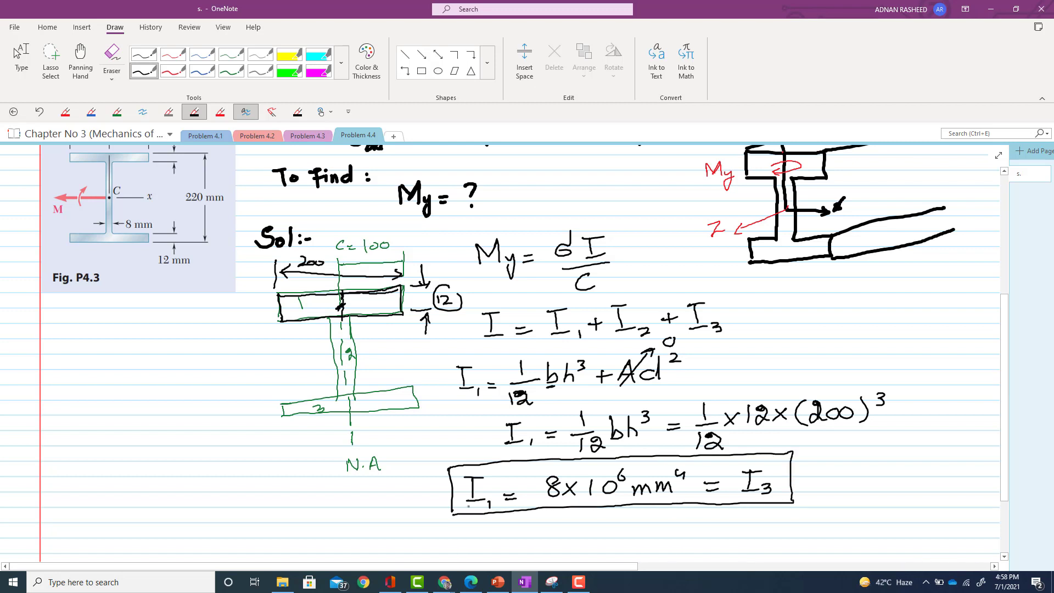
{"action": "scroll", "coordinate": [1005, 409], "scroll_direction": "down", "scroll_amount": 1}
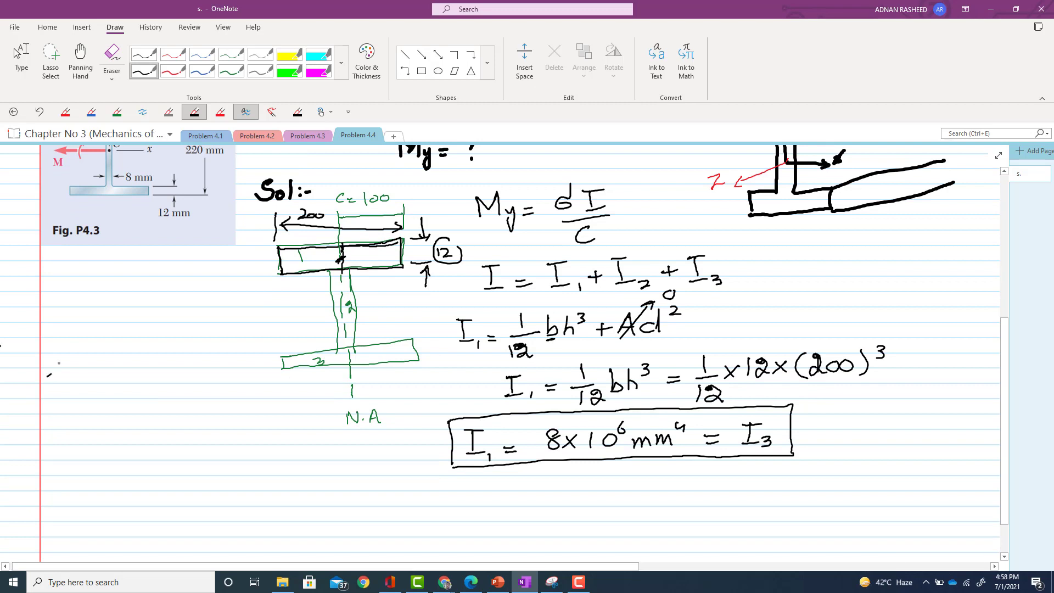
Write the web formula I2 = 1/12 bh³ and begin its substitution line
{"action": "mouse_move", "coordinate": [67, 353]}
{"action": "left_mouse_down"}
{"action": "mouse_move", "coordinate": [64, 362]}
{"action": "mouse_move", "coordinate": [105, 352]}
{"action": "mouse_move", "coordinate": [105, 330]}
{"action": "mouse_move", "coordinate": [119, 364]}
{"action": "mouse_move", "coordinate": [143, 341]}
{"action": "left_mouse_up"}
{"action": "left_click_drag", "start_coordinate": [133, 348], "coordinate": [170, 347]}
{"action": "left_click", "coordinate": [152, 349]}
{"action": "mouse_move", "coordinate": [158, 357]}
{"action": "left_mouse_down"}
{"action": "mouse_move", "coordinate": [161, 373]}
{"action": "mouse_move", "coordinate": [182, 373]}
{"action": "left_mouse_up"}
{"action": "mouse_move", "coordinate": [188, 327]}
{"action": "left_mouse_down"}
{"action": "mouse_move", "coordinate": [189, 350]}
{"action": "mouse_move", "coordinate": [219, 350]}
{"action": "mouse_move", "coordinate": [228, 328]}
{"action": "mouse_move", "coordinate": [221, 335]}
{"action": "left_mouse_up"}
{"action": "left_click_drag", "start_coordinate": [130, 421], "coordinate": [162, 421]}
{"action": "mouse_move", "coordinate": [153, 428]}
{"action": "left_mouse_down"}
{"action": "mouse_move", "coordinate": [175, 426]}
{"action": "mouse_move", "coordinate": [161, 450]}
{"action": "mouse_move", "coordinate": [183, 449]}
{"action": "left_mouse_up"}
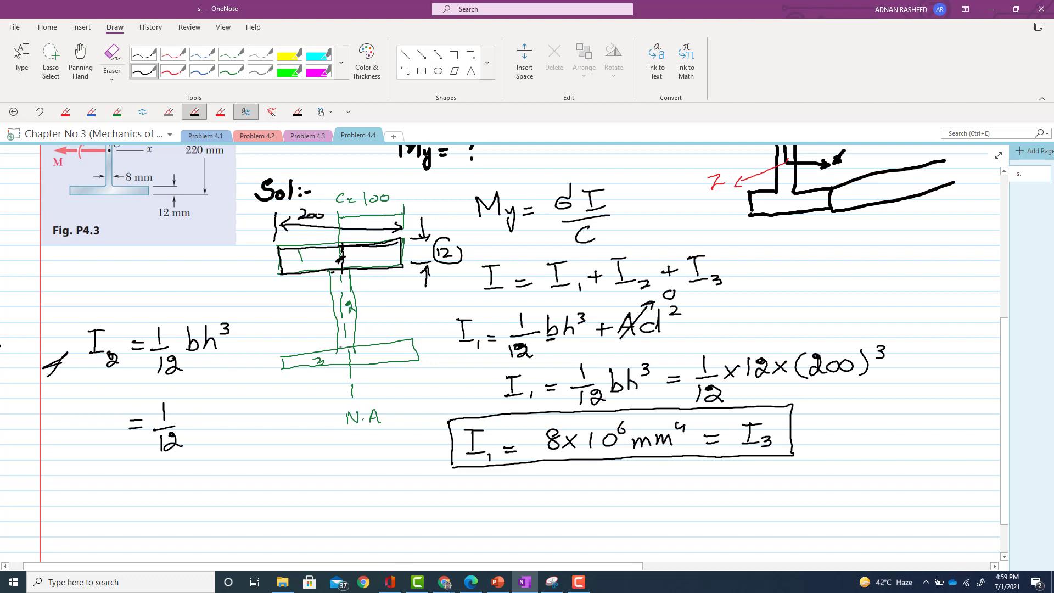
Circle the 8 mm web and dimension the web height as 196 on the sketch
{"action": "left_click_drag", "start_coordinate": [337, 347], "coordinate": [353, 349]}
{"action": "mouse_move", "coordinate": [97, 160]}
{"action": "left_mouse_down"}
{"action": "mouse_move", "coordinate": [82, 167]}
{"action": "mouse_move", "coordinate": [135, 182]}
{"action": "mouse_move", "coordinate": [124, 159]}
{"action": "mouse_move", "coordinate": [94, 166]}
{"action": "left_mouse_up"}
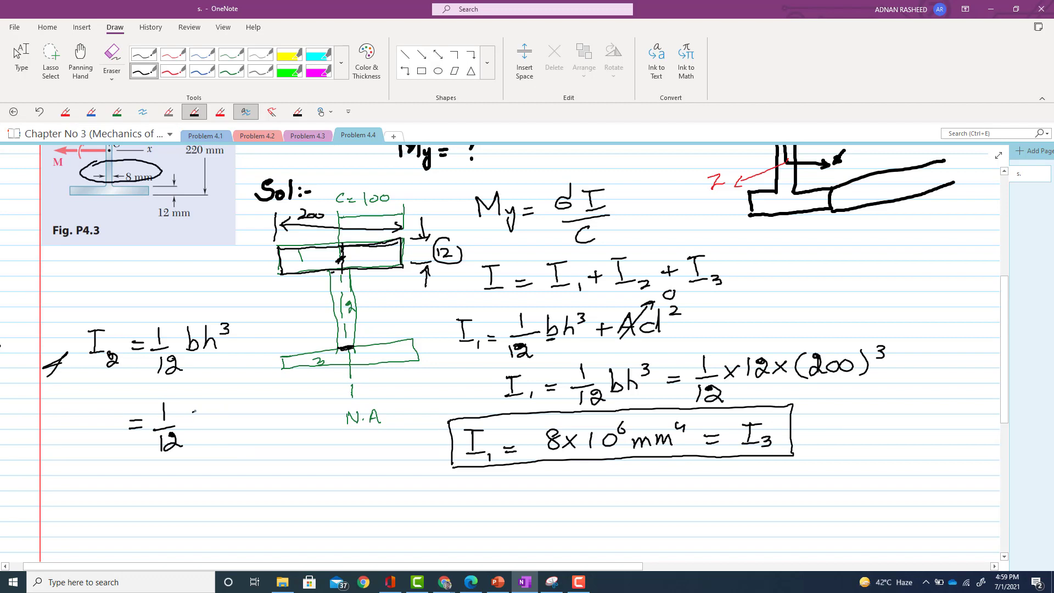
{"action": "mouse_move", "coordinate": [197, 407]}
{"action": "left_mouse_down"}
{"action": "mouse_move", "coordinate": [189, 418]}
{"action": "mouse_move", "coordinate": [221, 421]}
{"action": "left_mouse_up"}
{"action": "mouse_move", "coordinate": [220, 410]}
{"action": "left_mouse_down"}
{"action": "mouse_move", "coordinate": [209, 422]}
{"action": "mouse_move", "coordinate": [264, 424]}
{"action": "mouse_move", "coordinate": [274, 413]}
{"action": "mouse_move", "coordinate": [291, 426]}
{"action": "left_mouse_up"}
{"action": "left_click_drag", "start_coordinate": [304, 388], "coordinate": [304, 401]}
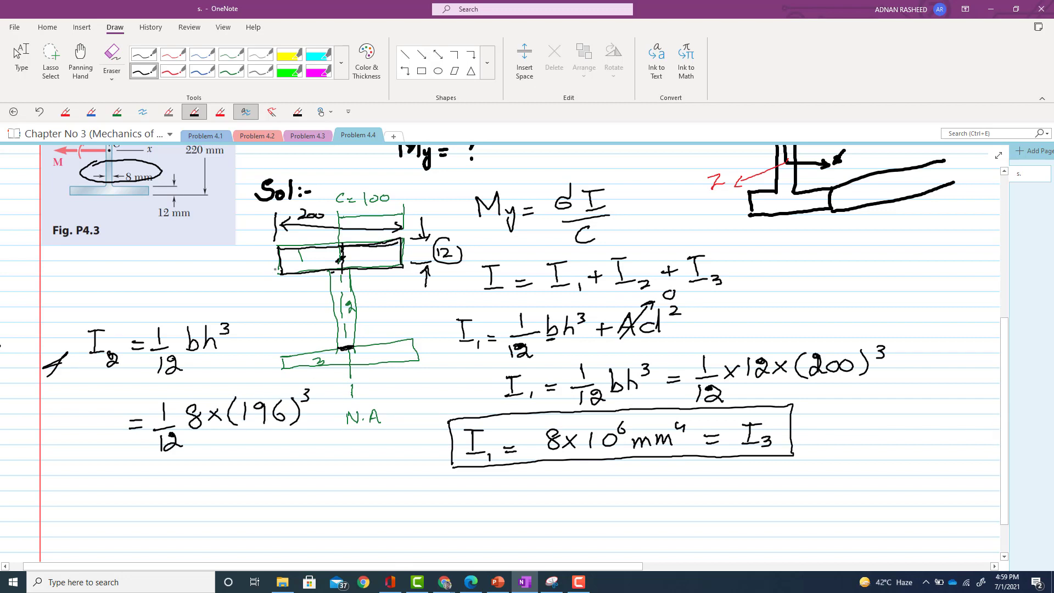
{"action": "mouse_move", "coordinate": [281, 276]}
{"action": "left_mouse_down"}
{"action": "mouse_move", "coordinate": [252, 281]}
{"action": "mouse_move", "coordinate": [278, 276]}
{"action": "left_mouse_up"}
{"action": "mouse_move", "coordinate": [265, 356]}
{"action": "left_mouse_down"}
{"action": "mouse_move", "coordinate": [302, 353]}
{"action": "mouse_move", "coordinate": [262, 358]}
{"action": "left_mouse_up"}
{"action": "left_click_drag", "start_coordinate": [279, 280], "coordinate": [283, 354]}
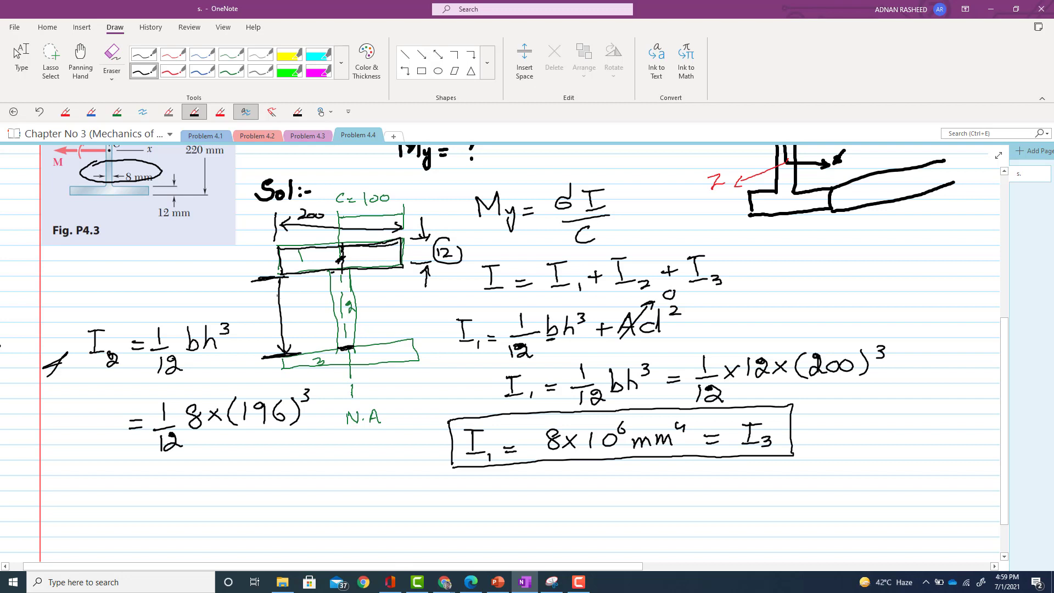
{"action": "mouse_move", "coordinate": [273, 289]}
{"action": "left_mouse_down"}
{"action": "mouse_move", "coordinate": [288, 290]}
{"action": "mouse_move", "coordinate": [289, 323]}
{"action": "mouse_move", "coordinate": [308, 316]}
{"action": "left_mouse_up"}
Complete I2 = 1/12 × 8 × (196)³ and box the result 8.36×10³ mm⁴
{"action": "mouse_move", "coordinate": [95, 403]}
{"action": "left_mouse_down"}
{"action": "mouse_move", "coordinate": [95, 429]}
{"action": "mouse_move", "coordinate": [106, 429]}
{"action": "mouse_move", "coordinate": [107, 399]}
{"action": "mouse_move", "coordinate": [116, 438]}
{"action": "left_mouse_up"}
{"action": "mouse_move", "coordinate": [141, 476]}
{"action": "left_mouse_down"}
{"action": "mouse_move", "coordinate": [142, 495]}
{"action": "mouse_move", "coordinate": [156, 500]}
{"action": "mouse_move", "coordinate": [151, 475]}
{"action": "mouse_move", "coordinate": [165, 508]}
{"action": "mouse_move", "coordinate": [201, 493]}
{"action": "left_mouse_up"}
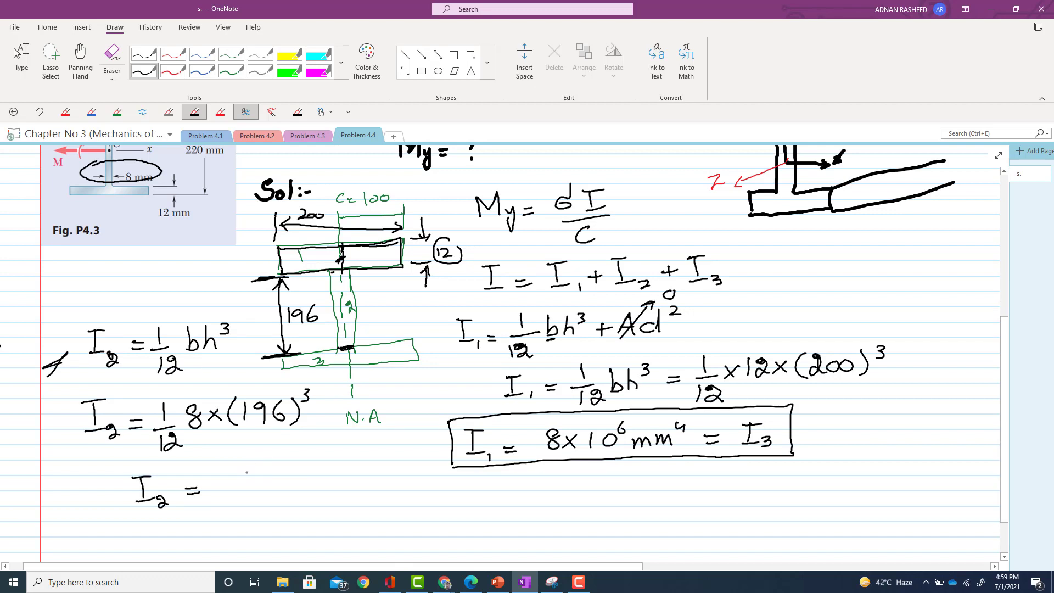
{"action": "mouse_move", "coordinate": [232, 472]}
{"action": "left_mouse_down"}
{"action": "mouse_move", "coordinate": [222, 482]}
{"action": "mouse_move", "coordinate": [231, 473]}
{"action": "mouse_move", "coordinate": [266, 480]}
{"action": "mouse_move", "coordinate": [259, 490]}
{"action": "mouse_move", "coordinate": [308, 486]}
{"action": "left_mouse_up"}
{"action": "left_click", "coordinate": [246, 483]}
{"action": "mouse_move", "coordinate": [309, 473]}
{"action": "left_mouse_down"}
{"action": "mouse_move", "coordinate": [295, 488]}
{"action": "mouse_move", "coordinate": [327, 486]}
{"action": "left_mouse_up"}
{"action": "mouse_move", "coordinate": [347, 471]}
{"action": "left_mouse_down"}
{"action": "mouse_move", "coordinate": [346, 482]}
{"action": "mouse_move", "coordinate": [347, 466]}
{"action": "mouse_move", "coordinate": [404, 478]}
{"action": "left_mouse_up"}
{"action": "left_click_drag", "start_coordinate": [399, 455], "coordinate": [407, 467]}
{"action": "mouse_move", "coordinate": [118, 467]}
{"action": "left_mouse_down"}
{"action": "mouse_move", "coordinate": [126, 513]}
{"action": "mouse_move", "coordinate": [327, 451]}
{"action": "mouse_move", "coordinate": [423, 439]}
{"action": "mouse_move", "coordinate": [409, 492]}
{"action": "mouse_move", "coordinate": [123, 517]}
{"action": "left_mouse_up"}
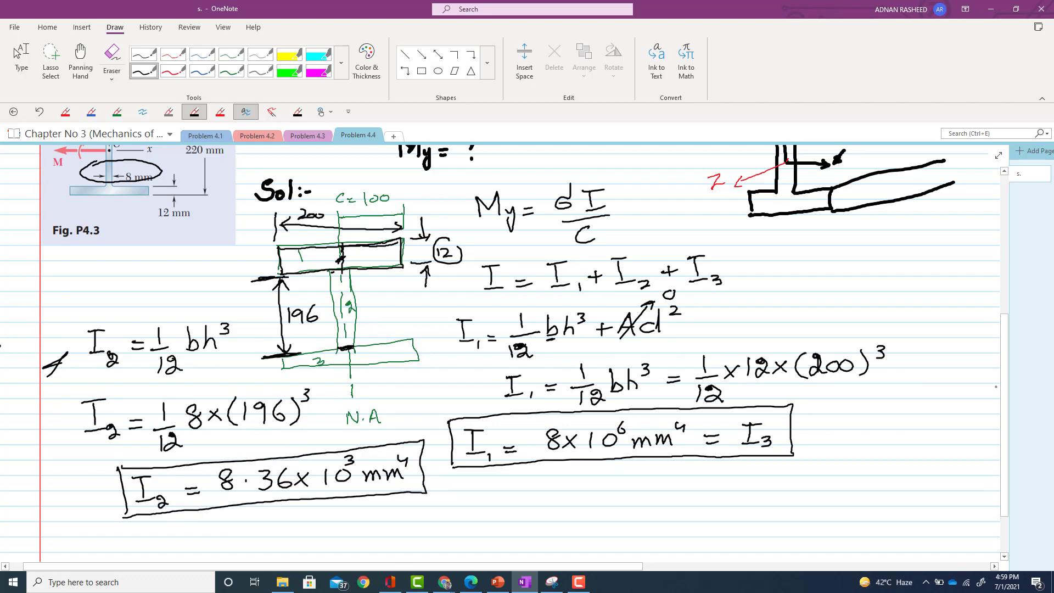
Write the total inertia sum I = I₁ + I₂ + I₃ below I₁
{"action": "scroll", "coordinate": [547, 425], "scroll_direction": "down", "scroll_amount": 2}
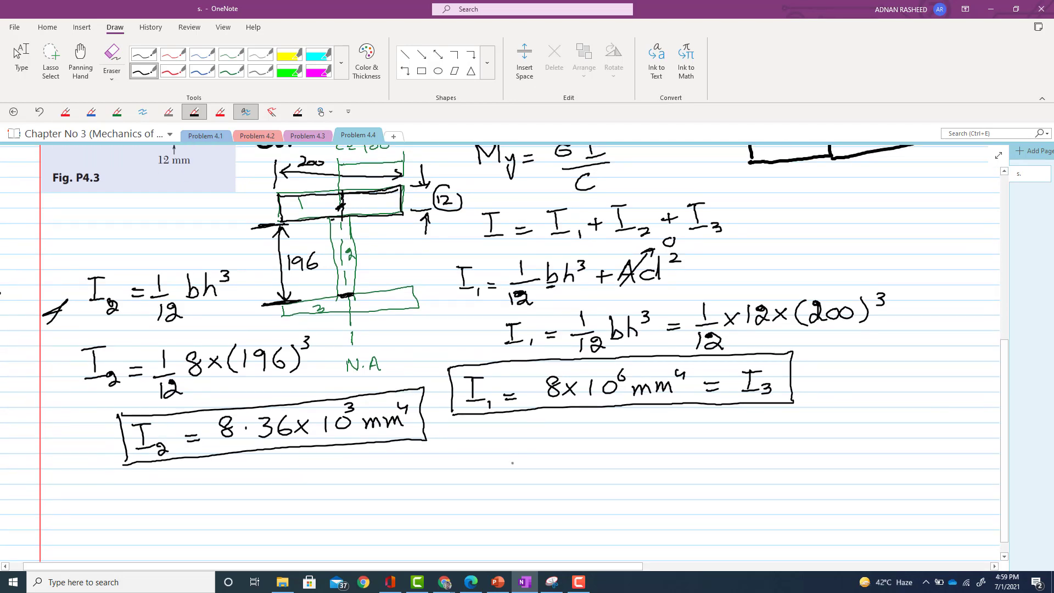
{"action": "mouse_move", "coordinate": [510, 448]}
{"action": "left_mouse_down"}
{"action": "mouse_move", "coordinate": [509, 476]}
{"action": "mouse_move", "coordinate": [523, 475]}
{"action": "mouse_move", "coordinate": [529, 448]}
{"action": "mouse_move", "coordinate": [557, 472]}
{"action": "mouse_move", "coordinate": [603, 473]}
{"action": "left_mouse_up"}
{"action": "mouse_move", "coordinate": [578, 452]}
{"action": "left_mouse_down"}
{"action": "mouse_move", "coordinate": [600, 450]}
{"action": "mouse_move", "coordinate": [605, 478]}
{"action": "mouse_move", "coordinate": [626, 466]}
{"action": "left_mouse_up"}
{"action": "mouse_move", "coordinate": [623, 459]}
{"action": "left_mouse_down"}
{"action": "mouse_move", "coordinate": [658, 470]}
{"action": "mouse_move", "coordinate": [654, 445]}
{"action": "mouse_move", "coordinate": [676, 470]}
{"action": "mouse_move", "coordinate": [703, 457]}
{"action": "left_mouse_up"}
{"action": "mouse_move", "coordinate": [693, 451]}
{"action": "left_mouse_down"}
{"action": "mouse_move", "coordinate": [694, 464]}
{"action": "mouse_move", "coordinate": [728, 466]}
{"action": "left_mouse_up"}
{"action": "left_click_drag", "start_coordinate": [715, 468], "coordinate": [738, 466]}
{"action": "mouse_move", "coordinate": [717, 444]}
{"action": "left_mouse_down"}
{"action": "mouse_move", "coordinate": [737, 442]}
{"action": "mouse_move", "coordinate": [747, 469]}
{"action": "left_mouse_up"}
Substitute the values as = 2(8×10⁶) + 8.36×10³
{"action": "left_click_drag", "start_coordinate": [540, 512], "coordinate": [555, 511]}
{"action": "left_click_drag", "start_coordinate": [540, 518], "coordinate": [600, 516]}
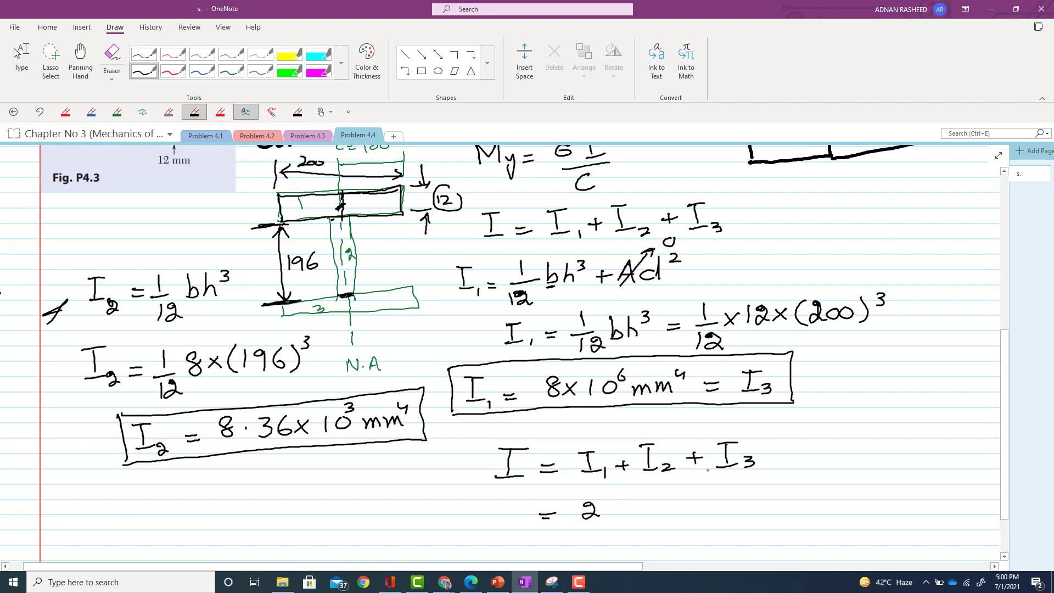
{"action": "mouse_move", "coordinate": [617, 499]}
{"action": "left_mouse_down"}
{"action": "mouse_move", "coordinate": [617, 520]}
{"action": "mouse_move", "coordinate": [634, 498]}
{"action": "mouse_move", "coordinate": [659, 499]}
{"action": "mouse_move", "coordinate": [659, 510]}
{"action": "left_mouse_up"}
{"action": "mouse_move", "coordinate": [673, 495]}
{"action": "left_mouse_down"}
{"action": "mouse_move", "coordinate": [672, 508]}
{"action": "mouse_move", "coordinate": [702, 493]}
{"action": "mouse_move", "coordinate": [721, 513]}
{"action": "mouse_move", "coordinate": [770, 498]}
{"action": "left_mouse_up"}
{"action": "mouse_move", "coordinate": [759, 492]}
{"action": "left_mouse_down"}
{"action": "mouse_move", "coordinate": [759, 508]}
{"action": "mouse_move", "coordinate": [794, 488]}
{"action": "mouse_move", "coordinate": [815, 500]}
{"action": "left_mouse_up"}
{"action": "left_click_drag", "start_coordinate": [822, 490], "coordinate": [823, 504]}
{"action": "mouse_move", "coordinate": [853, 488]}
{"action": "left_mouse_down"}
{"action": "mouse_move", "coordinate": [850, 503]}
{"action": "mouse_move", "coordinate": [844, 497]}
{"action": "left_mouse_up"}
{"action": "mouse_move", "coordinate": [862, 488]}
{"action": "left_mouse_down"}
{"action": "mouse_move", "coordinate": [878, 502]}
{"action": "mouse_move", "coordinate": [865, 504]}
{"action": "left_mouse_up"}
{"action": "mouse_move", "coordinate": [890, 485]}
{"action": "left_mouse_down"}
{"action": "mouse_move", "coordinate": [891, 502]}
{"action": "mouse_move", "coordinate": [917, 481]}
{"action": "left_mouse_up"}
Write the result 16.008×10⁻⁶ m⁴, box it, and label it I_yy
{"action": "scroll", "coordinate": [633, 487], "scroll_direction": "down", "scroll_amount": 2}
{"action": "mouse_move", "coordinate": [523, 494]}
{"action": "left_mouse_down"}
{"action": "mouse_move", "coordinate": [526, 515]}
{"action": "mouse_move", "coordinate": [541, 513]}
{"action": "mouse_move", "coordinate": [534, 496]}
{"action": "mouse_move", "coordinate": [565, 511]}
{"action": "left_mouse_up"}
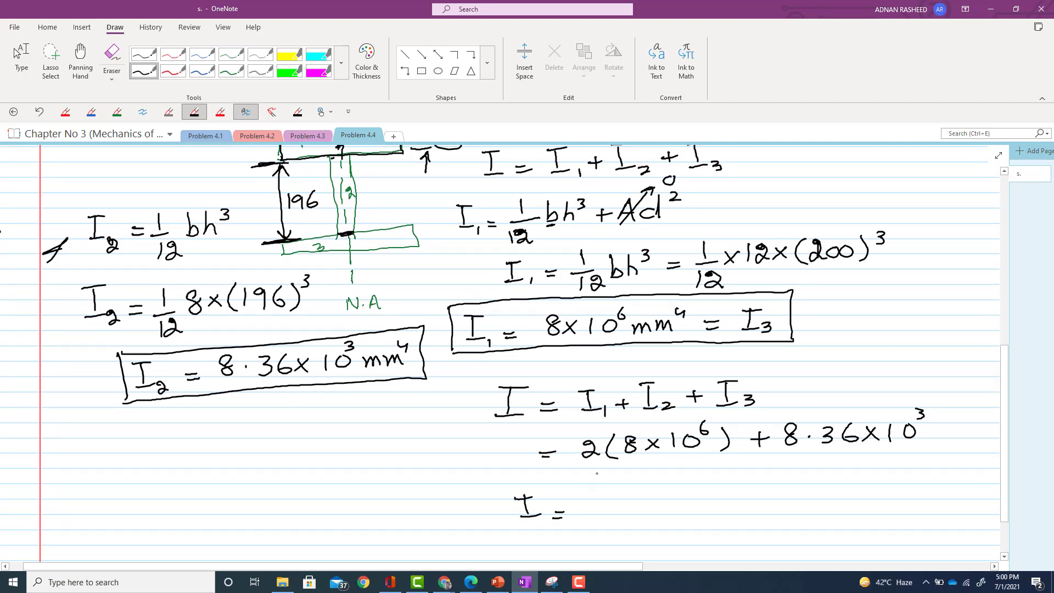
{"action": "mouse_move", "coordinate": [591, 501]}
{"action": "left_mouse_down"}
{"action": "mouse_move", "coordinate": [591, 520]}
{"action": "mouse_move", "coordinate": [641, 498]}
{"action": "left_mouse_up"}
{"action": "left_click_drag", "start_coordinate": [658, 497], "coordinate": [679, 493]}
{"action": "mouse_move", "coordinate": [701, 492]}
{"action": "left_mouse_down"}
{"action": "mouse_move", "coordinate": [690, 503]}
{"action": "mouse_move", "coordinate": [719, 508]}
{"action": "left_mouse_up"}
{"action": "left_click_drag", "start_coordinate": [738, 491], "coordinate": [747, 482]}
{"action": "mouse_move", "coordinate": [760, 473]}
{"action": "left_mouse_down"}
{"action": "mouse_move", "coordinate": [752, 482]}
{"action": "mouse_move", "coordinate": [795, 503]}
{"action": "left_mouse_up"}
{"action": "left_click_drag", "start_coordinate": [792, 481], "coordinate": [801, 493]}
{"action": "left_click_drag", "start_coordinate": [498, 492], "coordinate": [497, 530]}
{"action": "mouse_move", "coordinate": [495, 483]}
{"action": "left_mouse_down"}
{"action": "mouse_move", "coordinate": [828, 459]}
{"action": "mouse_move", "coordinate": [843, 516]}
{"action": "mouse_move", "coordinate": [527, 540]}
{"action": "mouse_move", "coordinate": [492, 533]}
{"action": "mouse_move", "coordinate": [551, 528]}
{"action": "left_mouse_up"}
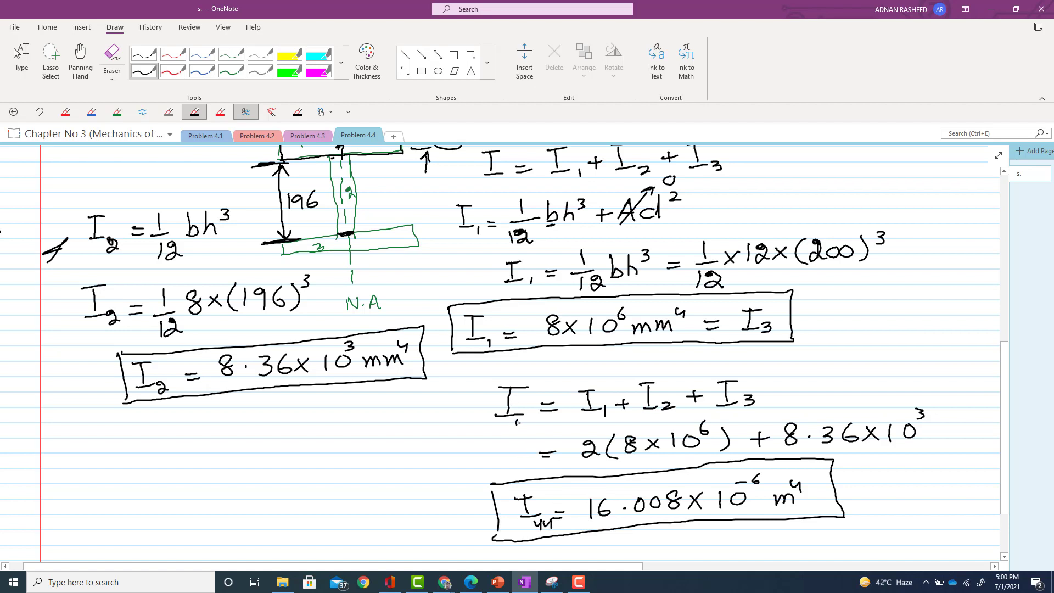
{"action": "left_click_drag", "start_coordinate": [518, 417], "coordinate": [533, 430]}
Write the bending formula My = σI/C
{"action": "scroll", "coordinate": [999, 456], "scroll_direction": "down", "scroll_amount": 3}
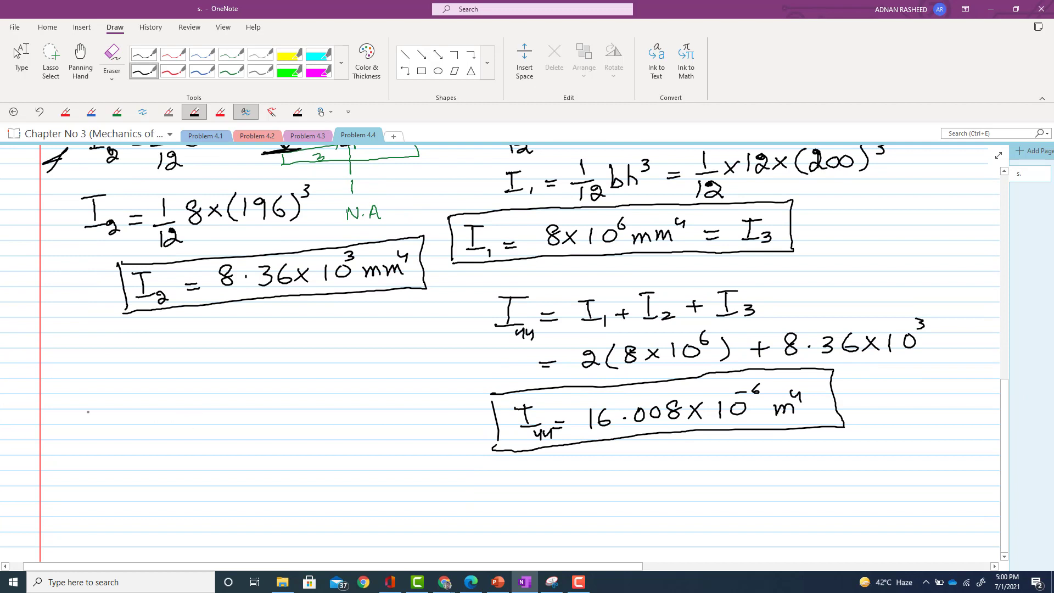
{"action": "mouse_move", "coordinate": [100, 365]}
{"action": "left_mouse_down"}
{"action": "mouse_move", "coordinate": [127, 360]}
{"action": "mouse_move", "coordinate": [146, 385]}
{"action": "mouse_move", "coordinate": [142, 408]}
{"action": "mouse_move", "coordinate": [170, 382]}
{"action": "left_mouse_up"}
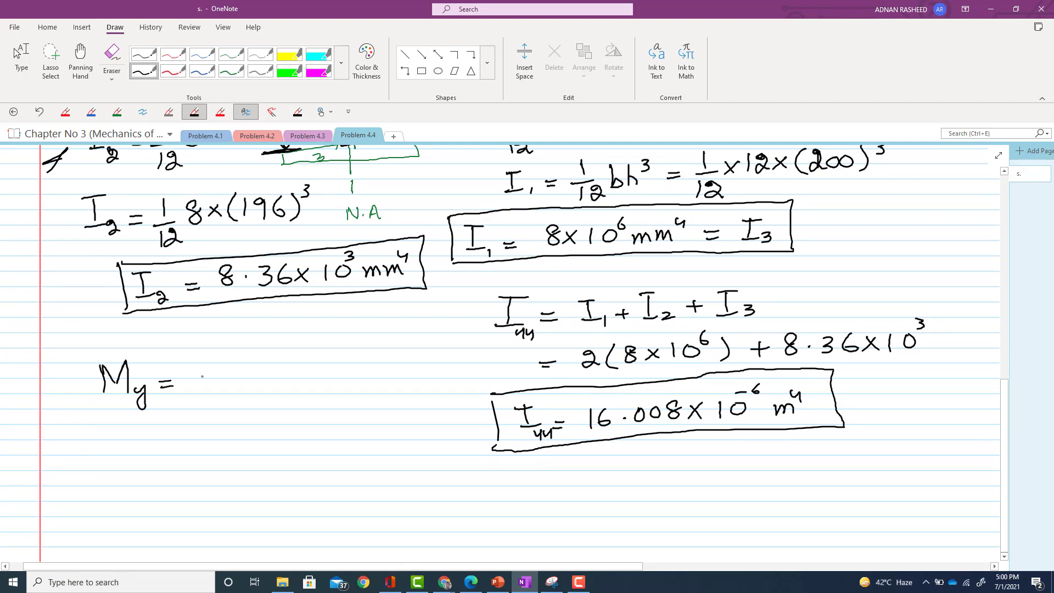
{"action": "mouse_move", "coordinate": [214, 353]}
{"action": "left_mouse_down"}
{"action": "mouse_move", "coordinate": [196, 377]}
{"action": "mouse_move", "coordinate": [254, 378]}
{"action": "mouse_move", "coordinate": [254, 359]}
{"action": "left_mouse_up"}
{"action": "left_click", "coordinate": [234, 362]}
{"action": "mouse_move", "coordinate": [202, 394]}
{"action": "left_mouse_down"}
{"action": "mouse_move", "coordinate": [268, 389]}
{"action": "mouse_move", "coordinate": [247, 416]}
{"action": "left_mouse_up"}
Begin the substitution with the stress = 155×10⁶ and a multiplication sign
{"action": "left_click_drag", "start_coordinate": [176, 454], "coordinate": [219, 459]}
{"action": "left_click_drag", "start_coordinate": [227, 442], "coordinate": [228, 463]}
{"action": "mouse_move", "coordinate": [230, 442]}
{"action": "left_mouse_down"}
{"action": "mouse_move", "coordinate": [240, 441]}
{"action": "mouse_move", "coordinate": [241, 460]}
{"action": "left_mouse_up"}
{"action": "mouse_move", "coordinate": [244, 442]}
{"action": "left_mouse_down"}
{"action": "mouse_move", "coordinate": [273, 460]}
{"action": "mouse_move", "coordinate": [262, 460]}
{"action": "left_mouse_up"}
{"action": "mouse_move", "coordinate": [284, 443]}
{"action": "left_mouse_down"}
{"action": "mouse_move", "coordinate": [285, 459]}
{"action": "mouse_move", "coordinate": [299, 446]}
{"action": "left_mouse_up"}
{"action": "left_click_drag", "start_coordinate": [309, 427], "coordinate": [303, 435]}
{"action": "mouse_move", "coordinate": [328, 443]}
{"action": "left_mouse_down"}
{"action": "mouse_move", "coordinate": [315, 453]}
{"action": "mouse_move", "coordinate": [339, 455]}
{"action": "left_mouse_up"}
Complete the numerator with the inertia 16.008×10⁻⁶ and draw the fraction bar
{"action": "left_click_drag", "start_coordinate": [357, 436], "coordinate": [350, 447]}
{"action": "left_click_drag", "start_coordinate": [366, 448], "coordinate": [380, 439]}
{"action": "mouse_move", "coordinate": [395, 438]}
{"action": "left_mouse_down"}
{"action": "mouse_move", "coordinate": [389, 448]}
{"action": "mouse_move", "coordinate": [395, 438]}
{"action": "left_mouse_up"}
{"action": "left_click_drag", "start_coordinate": [407, 437], "coordinate": [412, 448]}
{"action": "mouse_move", "coordinate": [421, 437]}
{"action": "left_mouse_down"}
{"action": "mouse_move", "coordinate": [436, 449]}
{"action": "mouse_move", "coordinate": [421, 449]}
{"action": "left_mouse_up"}
{"action": "mouse_move", "coordinate": [440, 434]}
{"action": "left_mouse_down"}
{"action": "mouse_move", "coordinate": [441, 445]}
{"action": "mouse_move", "coordinate": [466, 423]}
{"action": "left_mouse_up"}
{"action": "left_click_drag", "start_coordinate": [473, 419], "coordinate": [470, 428]}
{"action": "left_click_drag", "start_coordinate": [216, 477], "coordinate": [468, 455]}
Write 0.1 as the denominator under the fraction bar
{"action": "scroll", "coordinate": [1005, 393], "scroll_direction": "up", "scroll_amount": 5}
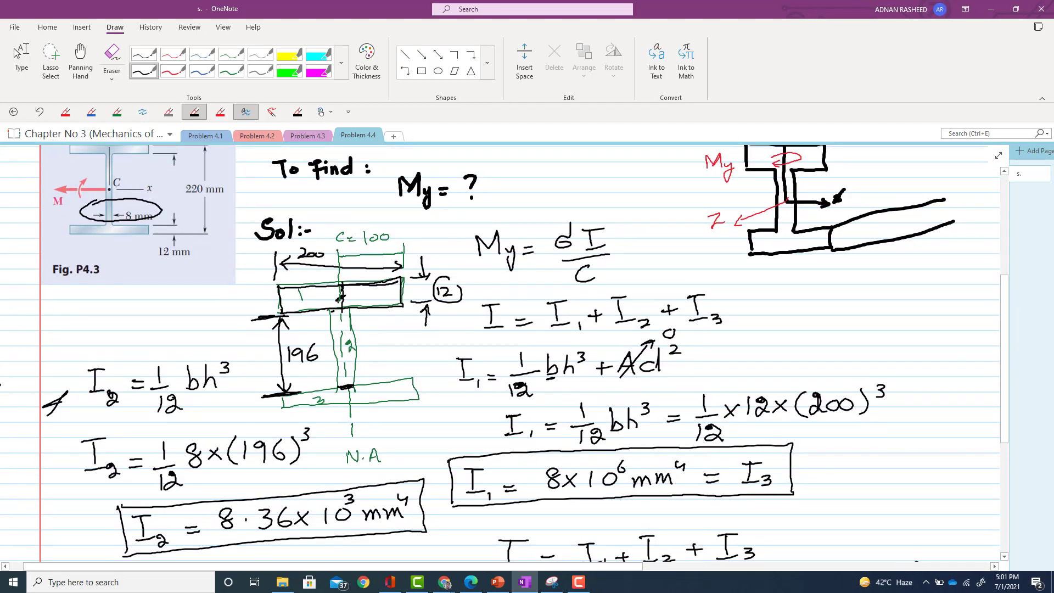
{"action": "mouse_move", "coordinate": [340, 250]}
{"action": "left_mouse_down"}
{"action": "mouse_move", "coordinate": [340, 282]}
{"action": "mouse_move", "coordinate": [338, 252]}
{"action": "mouse_move", "coordinate": [399, 251]}
{"action": "left_mouse_up"}
{"action": "scroll", "coordinate": [969, 344], "scroll_direction": "down", "scroll_amount": 5}
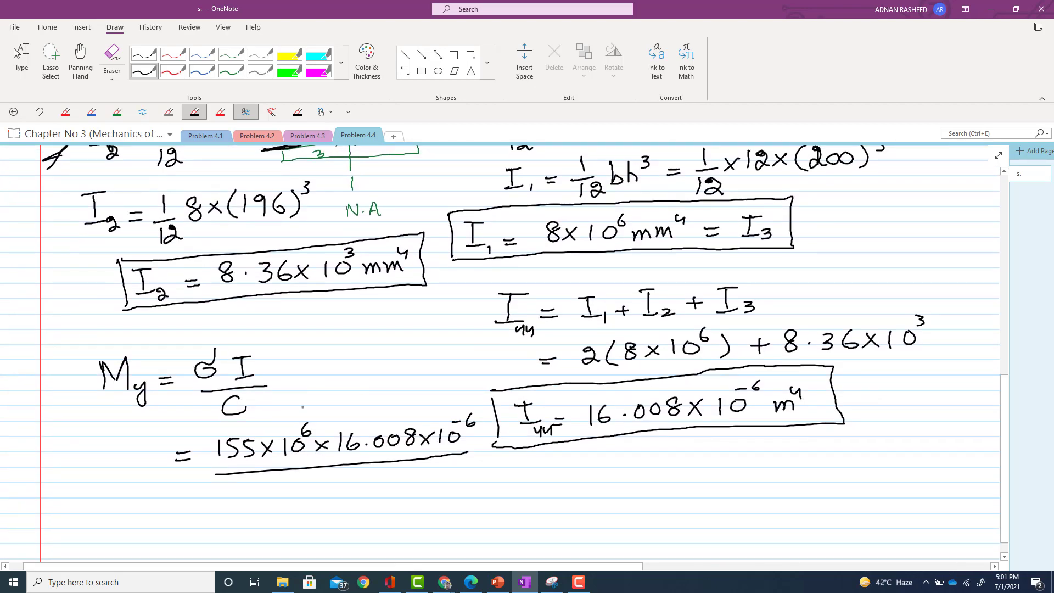
{"action": "left_click", "coordinate": [321, 485]}
{"action": "mouse_move", "coordinate": [304, 477]}
{"action": "left_mouse_down"}
{"action": "mouse_move", "coordinate": [330, 489]}
{"action": "mouse_move", "coordinate": [355, 477]}
{"action": "left_mouse_up"}
Write the result My = 24.8 kN·m and draw a box around it
{"action": "mouse_move", "coordinate": [179, 552]}
{"action": "left_mouse_down"}
{"action": "mouse_move", "coordinate": [182, 531]}
{"action": "mouse_move", "coordinate": [223, 555]}
{"action": "mouse_move", "coordinate": [255, 536]}
{"action": "mouse_move", "coordinate": [298, 535]}
{"action": "left_mouse_up"}
{"action": "left_click_drag", "start_coordinate": [310, 516], "coordinate": [317, 540]}
{"action": "mouse_move", "coordinate": [328, 535]}
{"action": "left_mouse_down"}
{"action": "mouse_move", "coordinate": [348, 514]}
{"action": "mouse_move", "coordinate": [364, 538]}
{"action": "mouse_move", "coordinate": [364, 528]}
{"action": "mouse_move", "coordinate": [382, 535]}
{"action": "left_mouse_up"}
{"action": "mouse_move", "coordinate": [392, 519]}
{"action": "left_mouse_down"}
{"action": "mouse_move", "coordinate": [392, 532]}
{"action": "mouse_move", "coordinate": [415, 516]}
{"action": "mouse_move", "coordinate": [456, 533]}
{"action": "left_mouse_up"}
{"action": "left_click", "coordinate": [423, 527]}
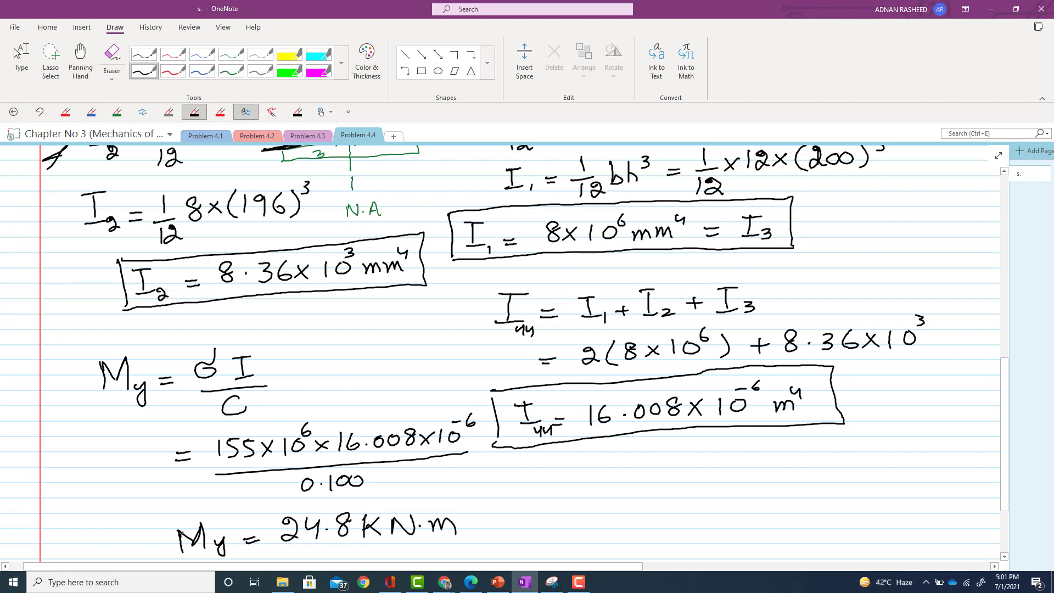
{"action": "mouse_move", "coordinate": [163, 560]}
{"action": "left_mouse_down"}
{"action": "mouse_move", "coordinate": [156, 520]}
{"action": "mouse_move", "coordinate": [473, 483]}
{"action": "mouse_move", "coordinate": [477, 543]}
{"action": "mouse_move", "coordinate": [175, 559]}
{"action": "left_mouse_up"}
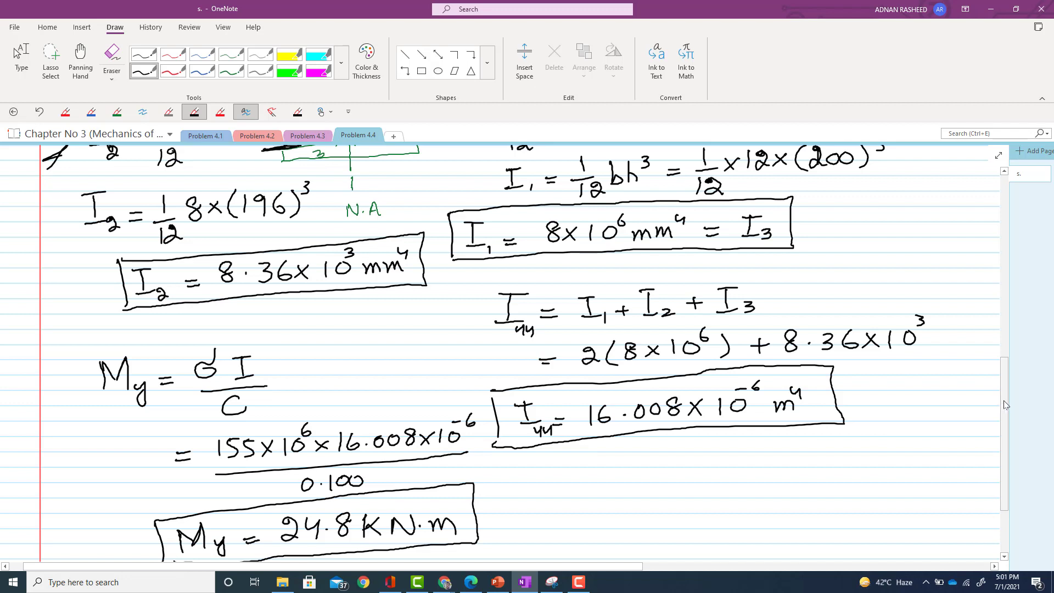
{"action": "scroll", "coordinate": [983, 407], "scroll_direction": "down", "scroll_amount": 2}
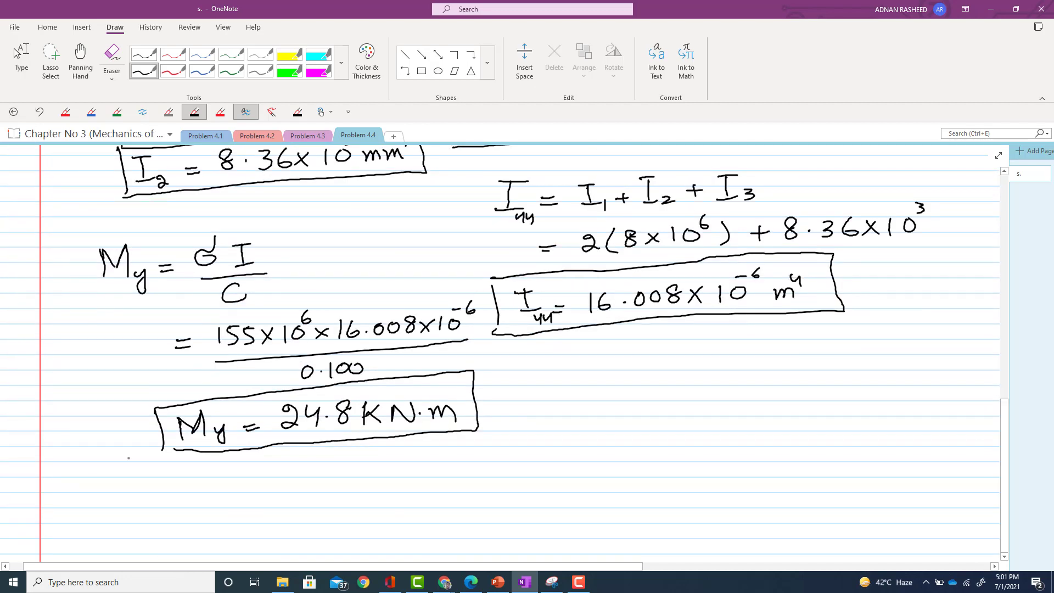
{"action": "left_click_drag", "start_coordinate": [162, 453], "coordinate": [192, 447]}
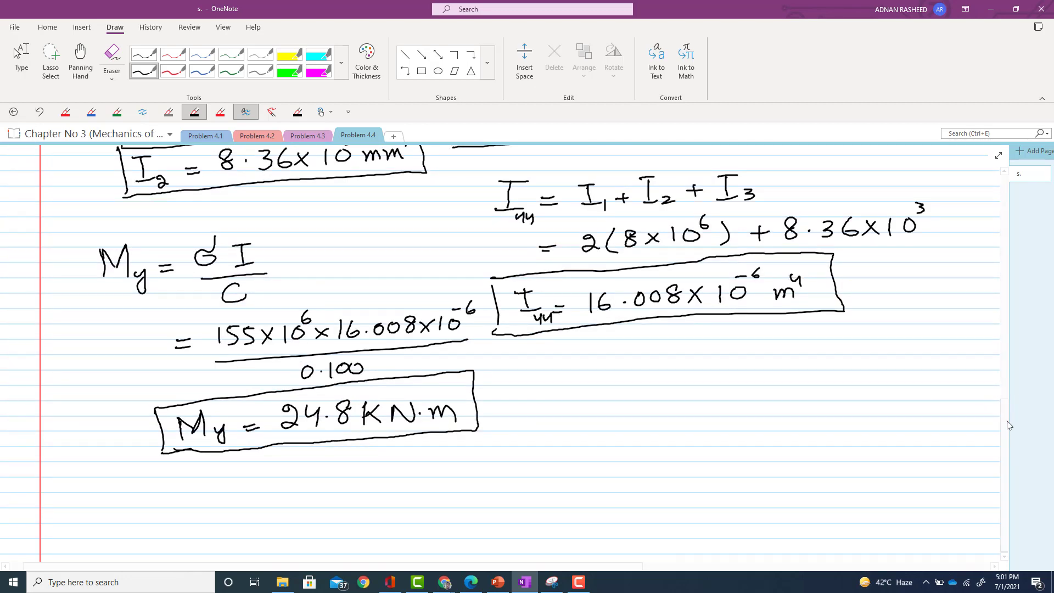
{"action": "left_click_drag", "start_coordinate": [1004, 411], "coordinate": [1033, 199]}
Draw a curved moment arrow around the sketch's y-axis labelled M = 24.8 kN·m
{"action": "scroll", "coordinate": [1033, 199], "scroll_direction": "down", "scroll_amount": 2}
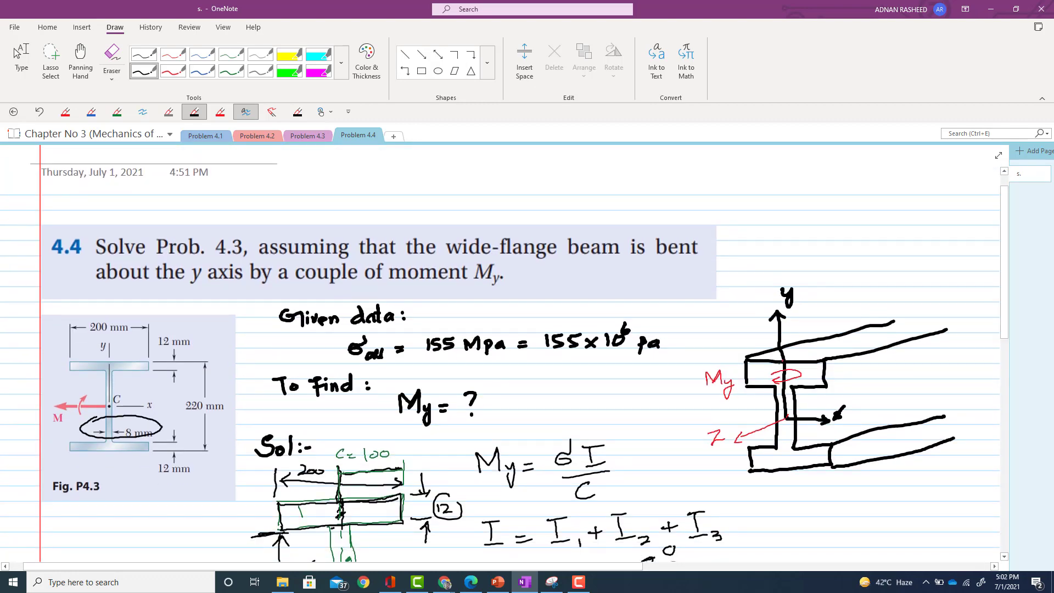
{"action": "mouse_move", "coordinate": [755, 331]}
{"action": "left_mouse_down"}
{"action": "mouse_move", "coordinate": [806, 329]}
{"action": "mouse_move", "coordinate": [761, 343]}
{"action": "left_mouse_up"}
{"action": "left_click_drag", "start_coordinate": [668, 324], "coordinate": [698, 315]}
{"action": "left_click_drag", "start_coordinate": [690, 321], "coordinate": [698, 320]}
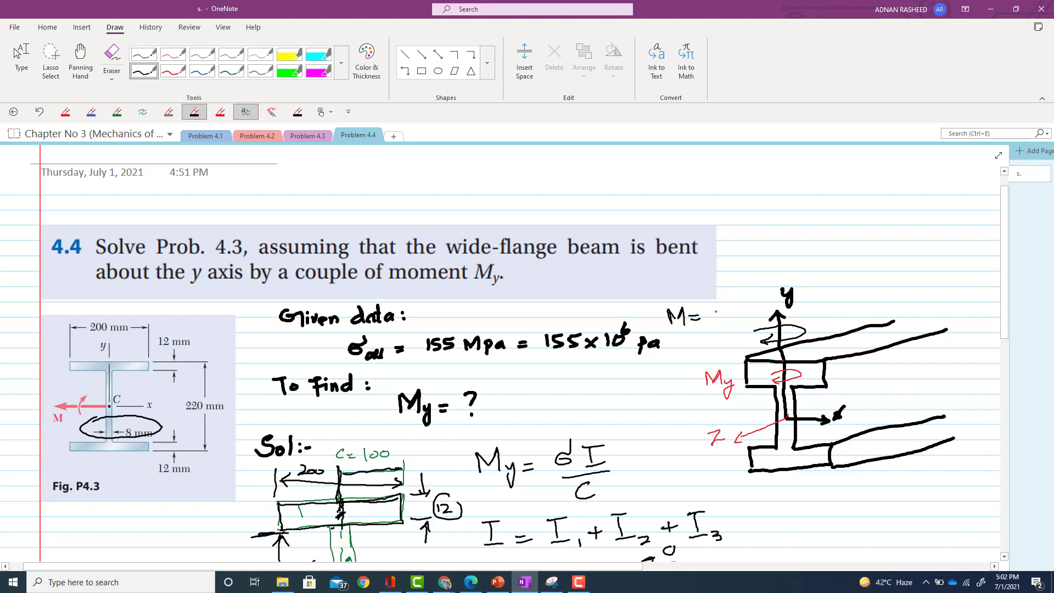
{"action": "mouse_move", "coordinate": [704, 311]}
{"action": "left_mouse_down"}
{"action": "mouse_move", "coordinate": [716, 321]}
{"action": "mouse_move", "coordinate": [740, 308]}
{"action": "mouse_move", "coordinate": [751, 317]}
{"action": "mouse_move", "coordinate": [768, 300]}
{"action": "mouse_move", "coordinate": [766, 323]}
{"action": "left_mouse_up"}
{"action": "left_click", "coordinate": [730, 317]}
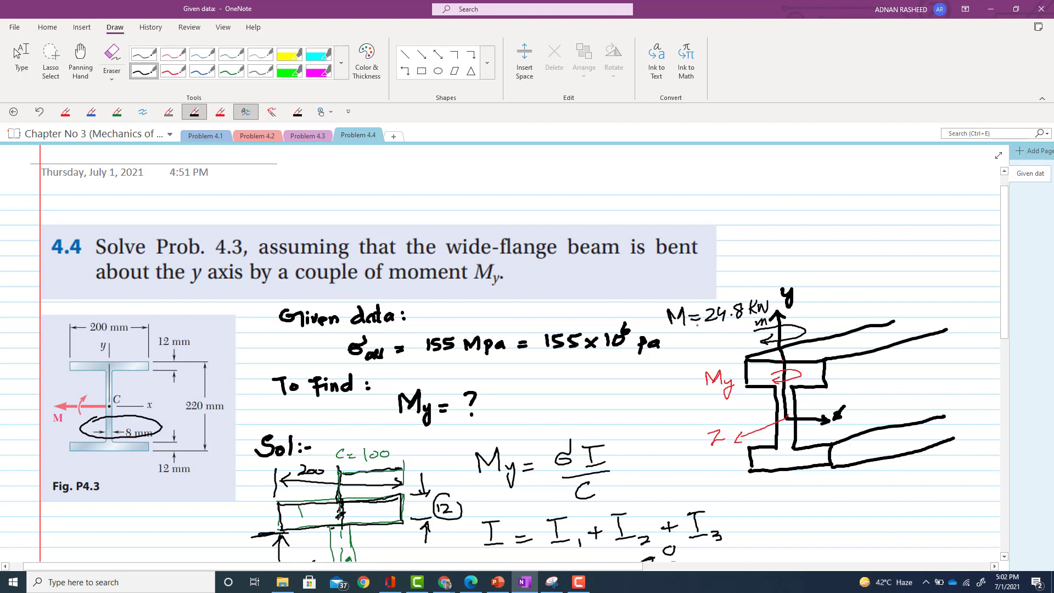